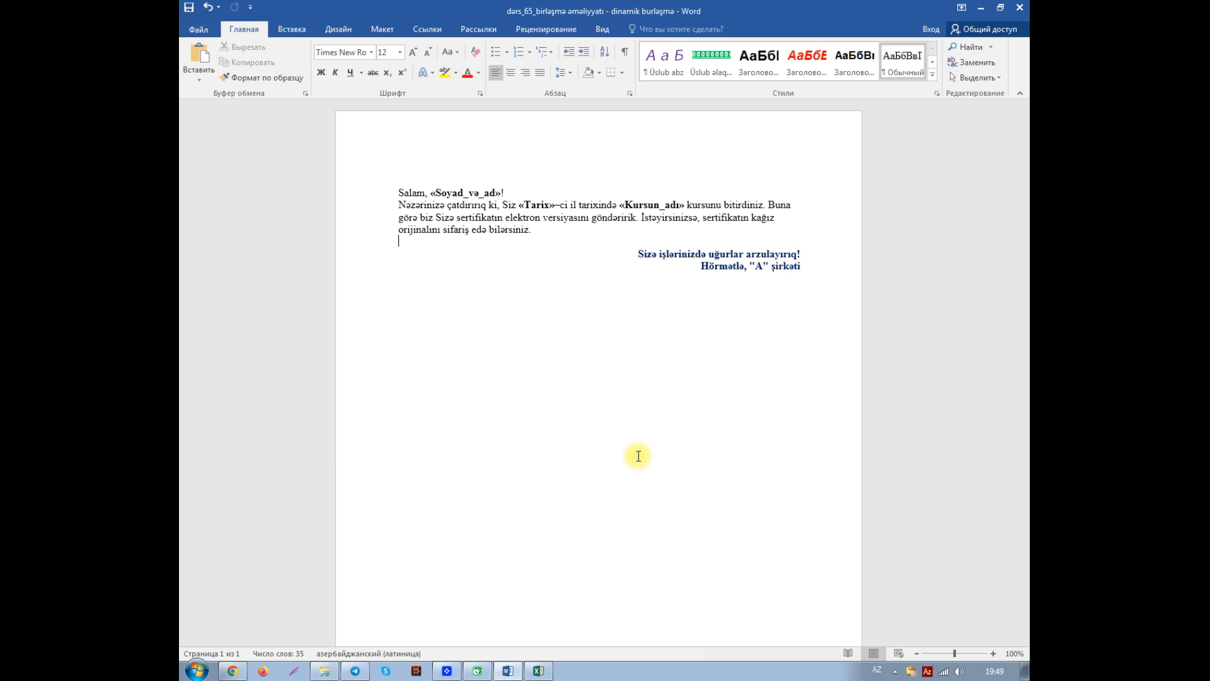
- Switch to the kitab workbook in Excel, examine the scores in the Düz cavablar column, and return to the Word letter
click(541, 672)
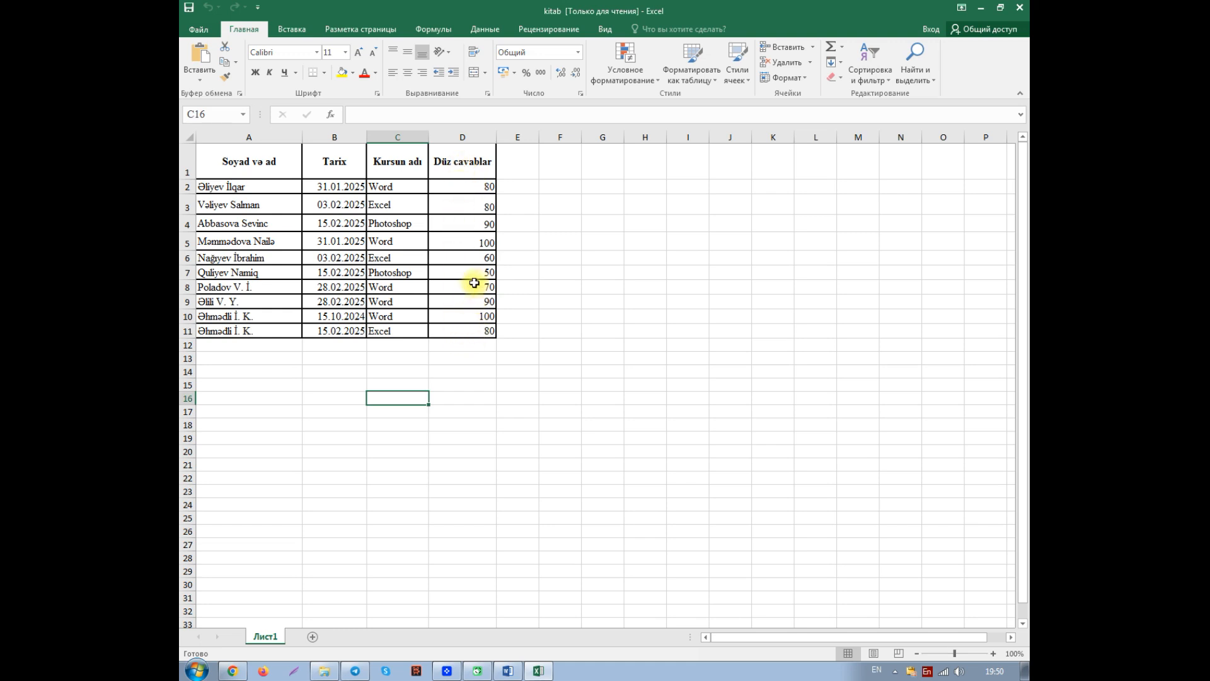
click(467, 260)
drag(467, 259, 469, 286)
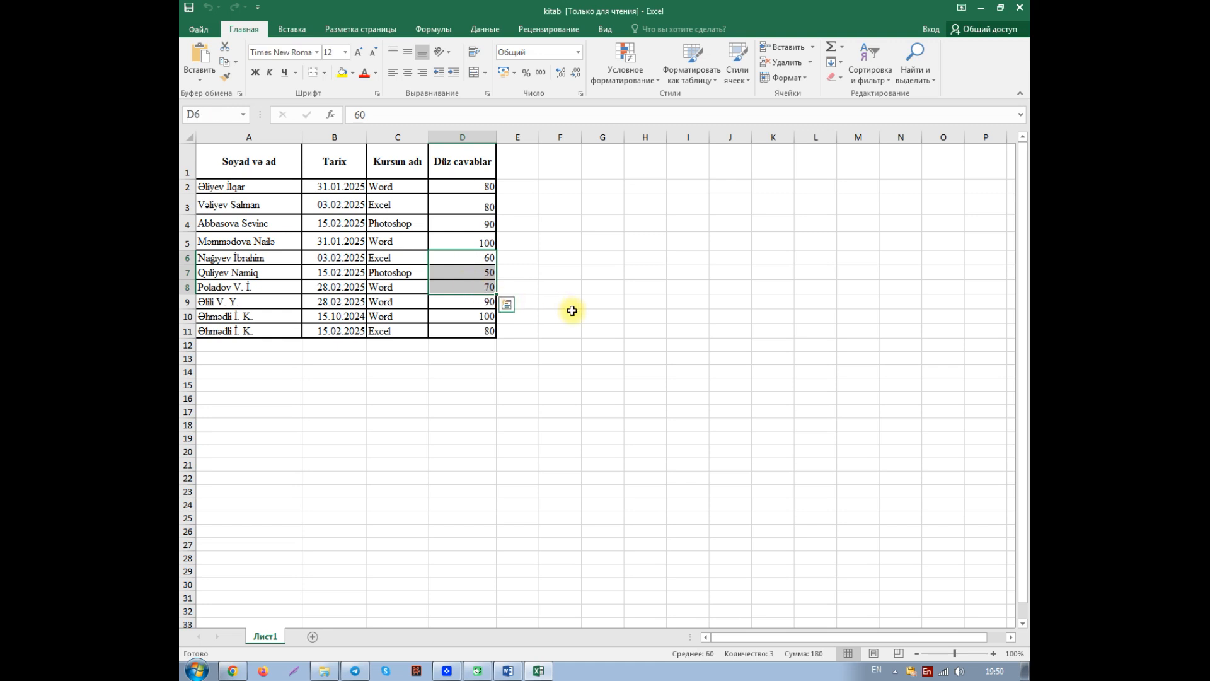
click(477, 289)
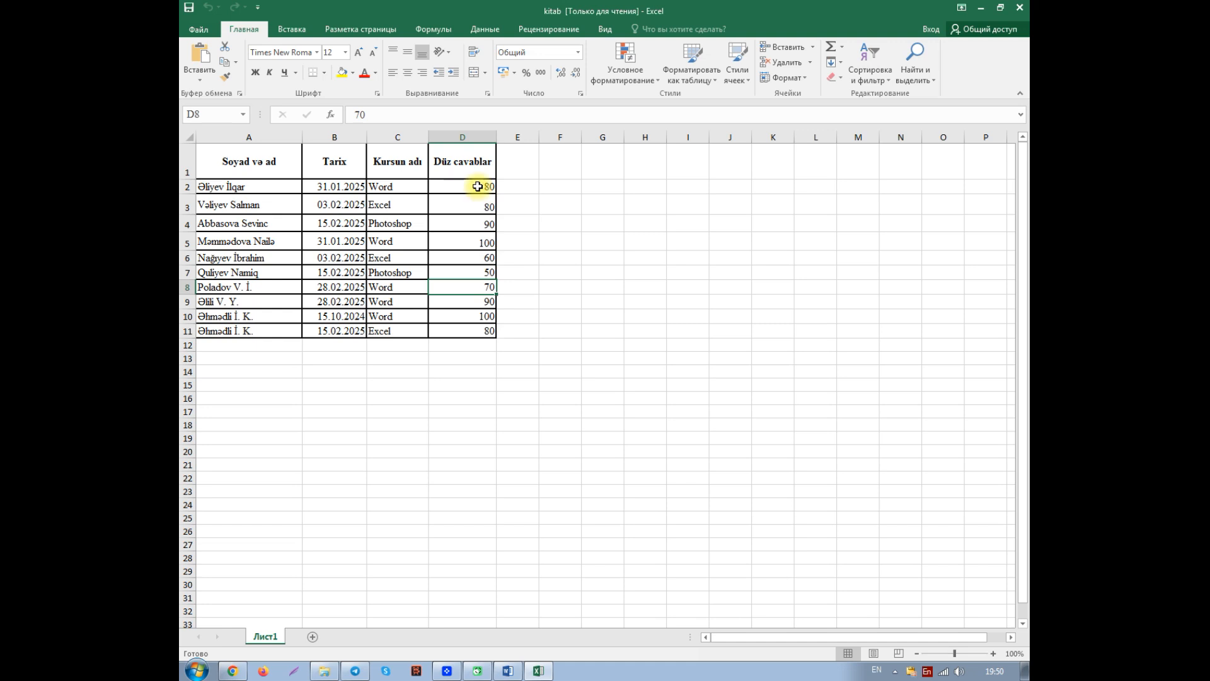
click(982, 9)
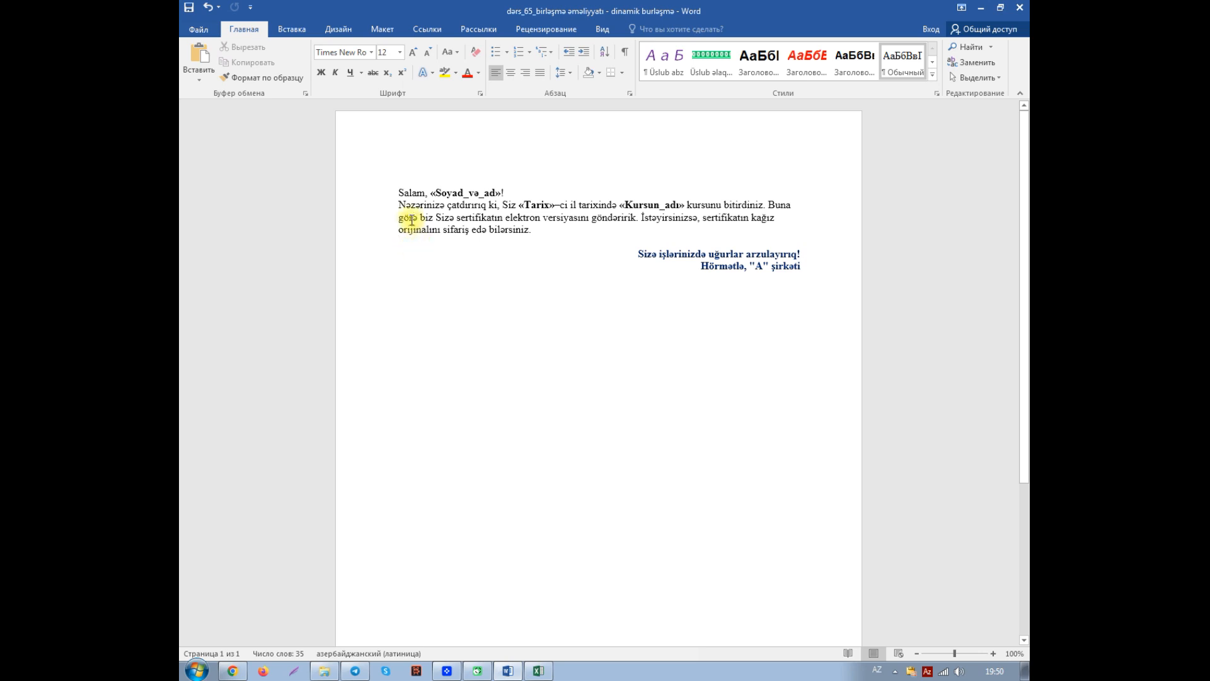
- Paste the sentence "Siz imtahanda «Düz_cavablar_»% düz cavab topladınız." into the letter before "Buna görə"
drag(399, 192, 766, 198)
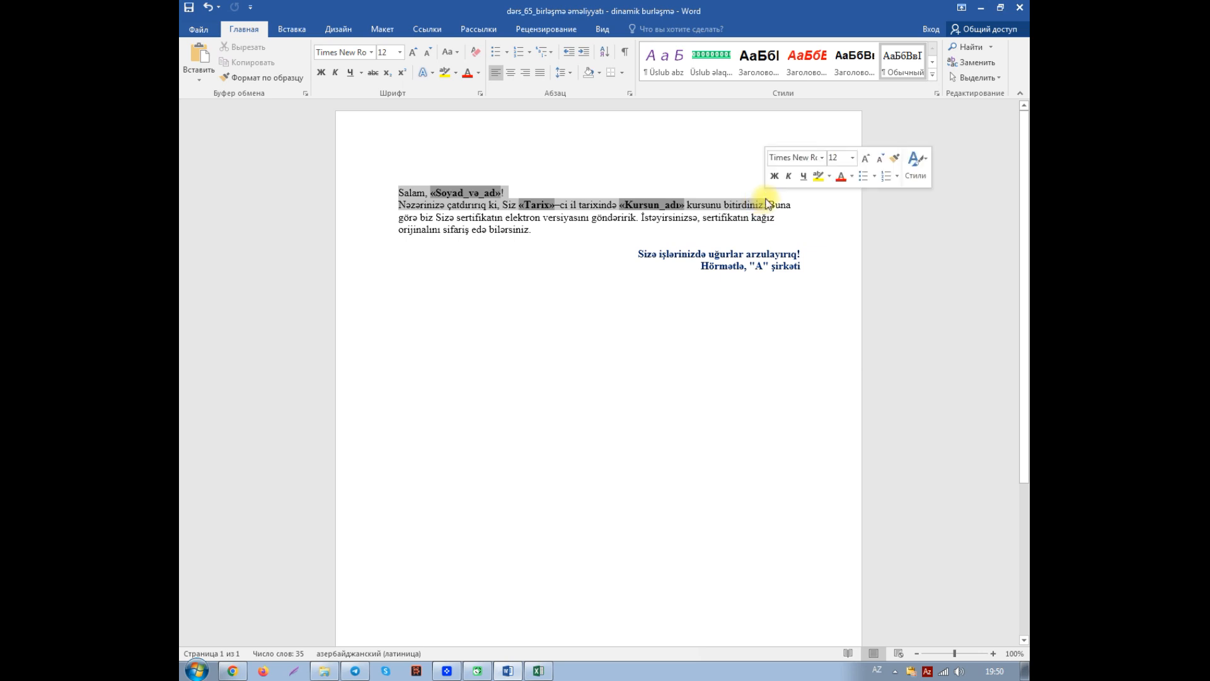
click(751, 217)
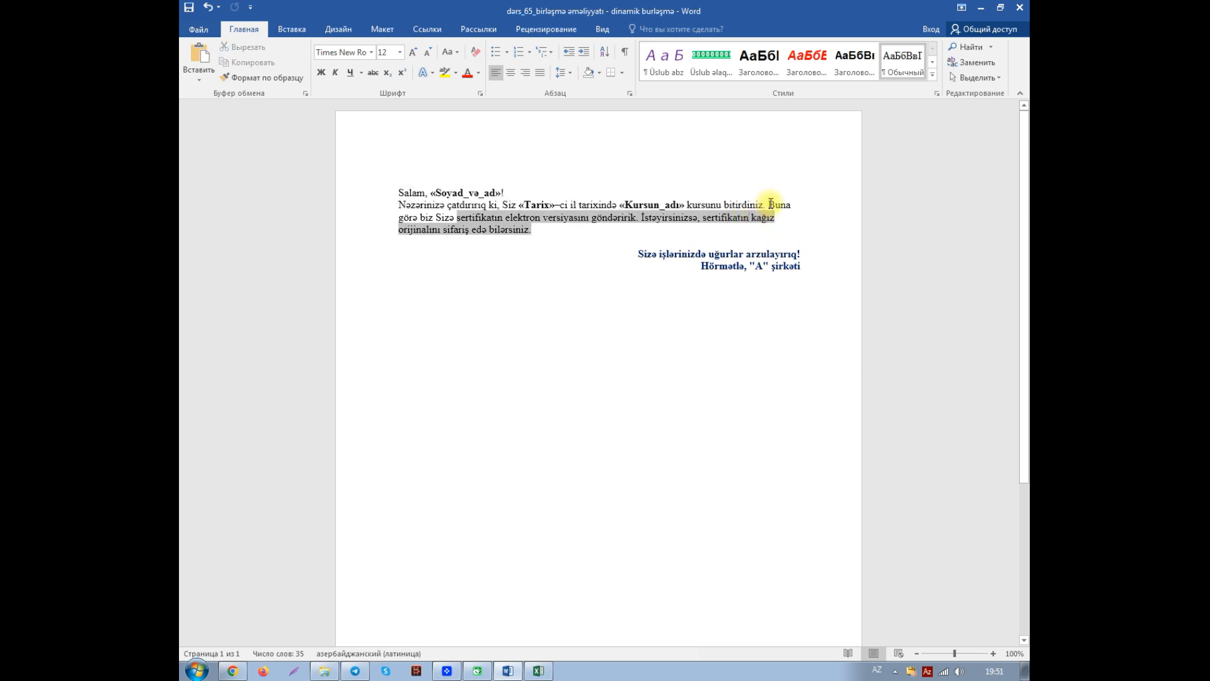
click(769, 204)
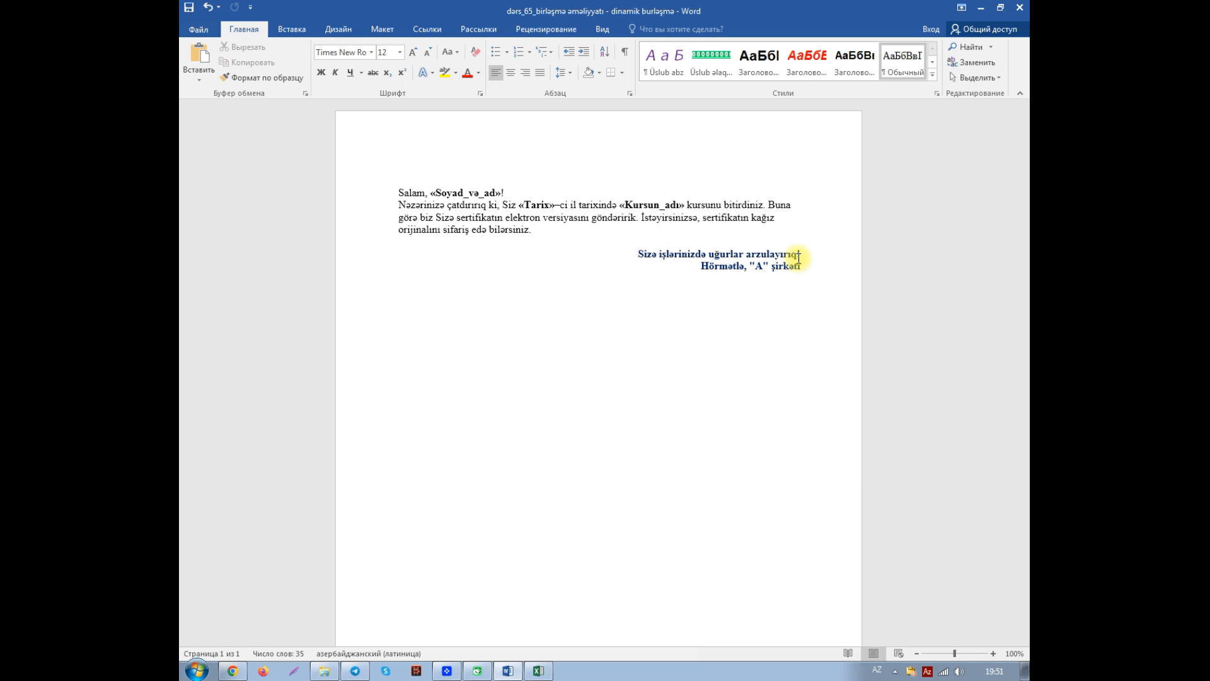
text(Siz imtahanda «Düz_cavablar_»% düz cavab topladınız.)
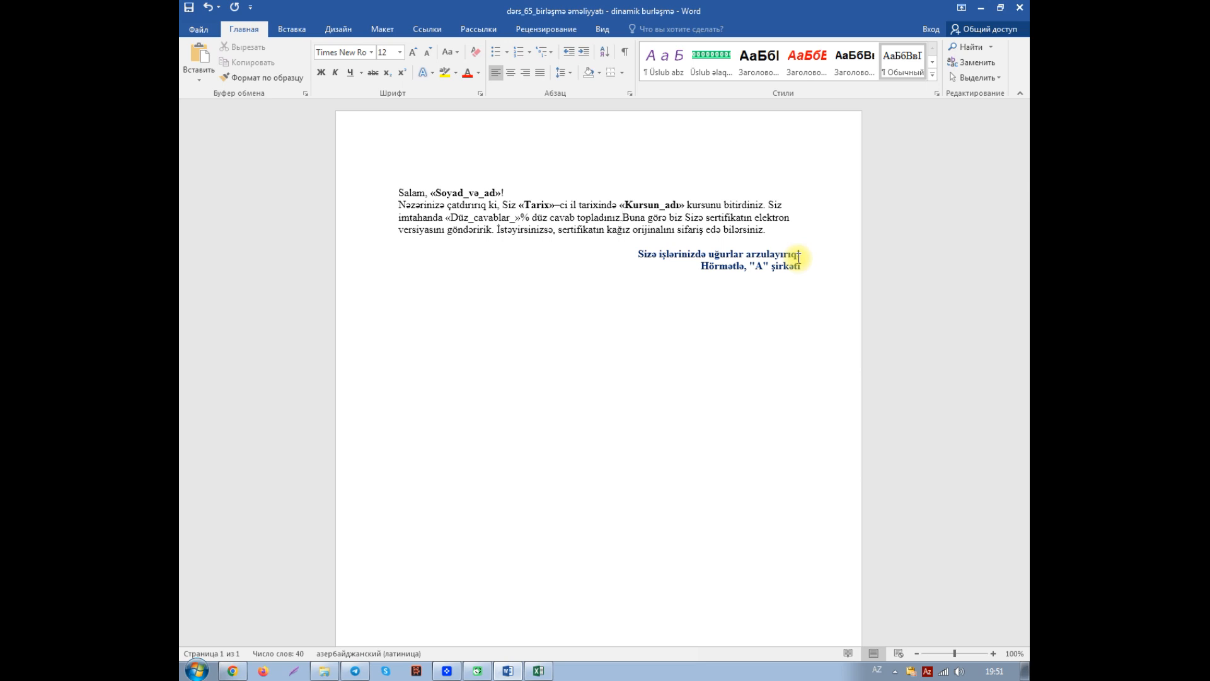
- Remove the « » marks and the trailing underscore from the pasted Düz_cavablar placeholder text
key(Left)
key(Left)
key(Left)
key(Left)
key(Left)
key(Left)
key(Left)
key(Left)
key(Left)
key(Left)
key(Left)
key(Left)
key(Left)
key(Left)
key(Left)
key(Left)
key(Left)
key(Left)
key(Left)
key(Left)
key(shift+Right)
key(shift+Right)
key(shift+Right)
key(shift+Right)
key(shift+Right)
key(shift+Right)
key(shift+Right)
key(shift+Right)
key(shift+Right)
key(shift+Right)
key(shift+Right)
key(shift+Right)
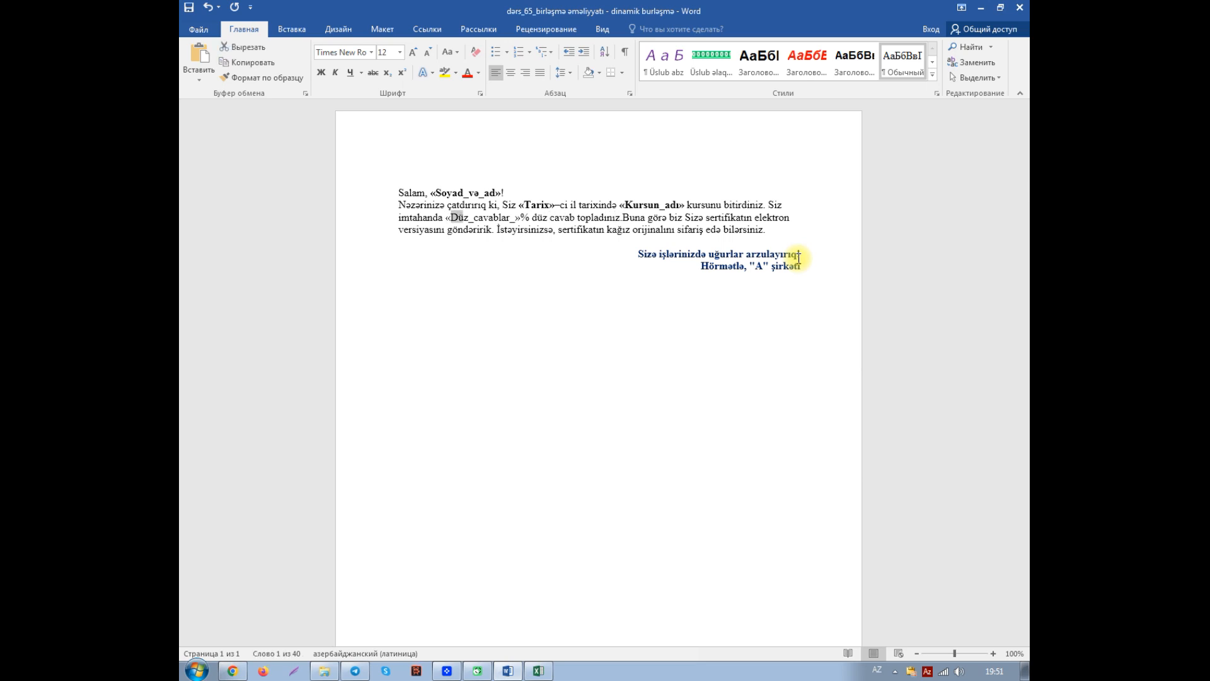
key(shift+Right)
key(Left)
key(BackSpace)
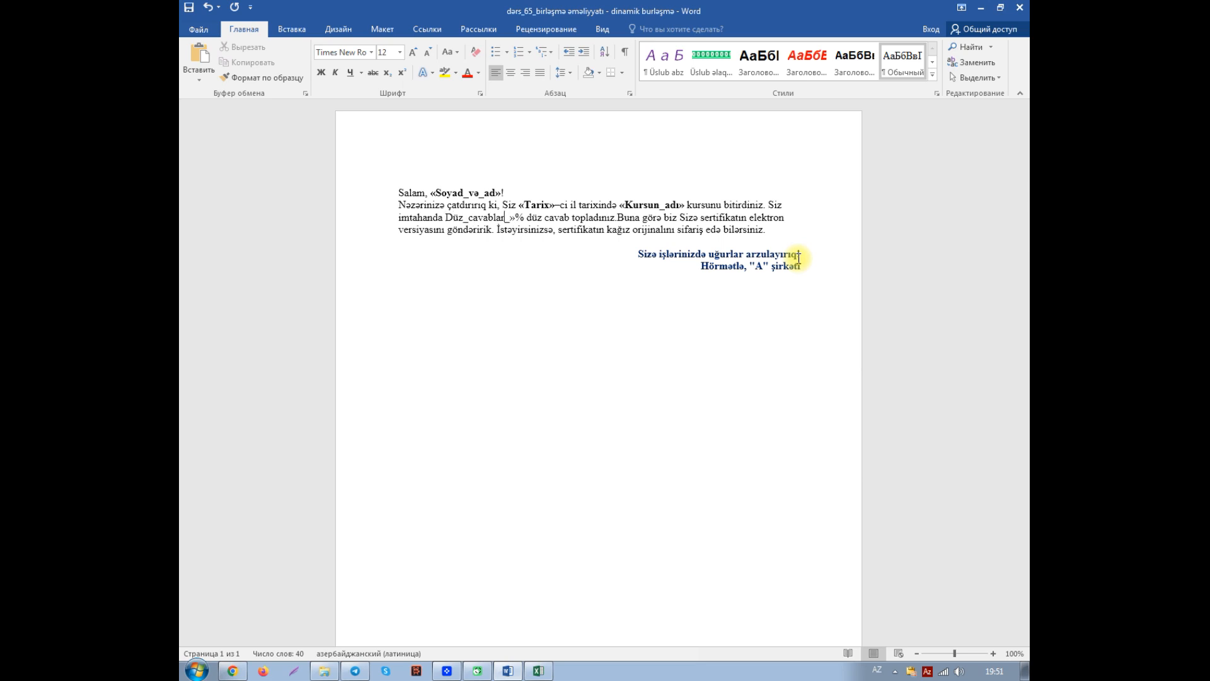
key(Delete)
key(Delete)
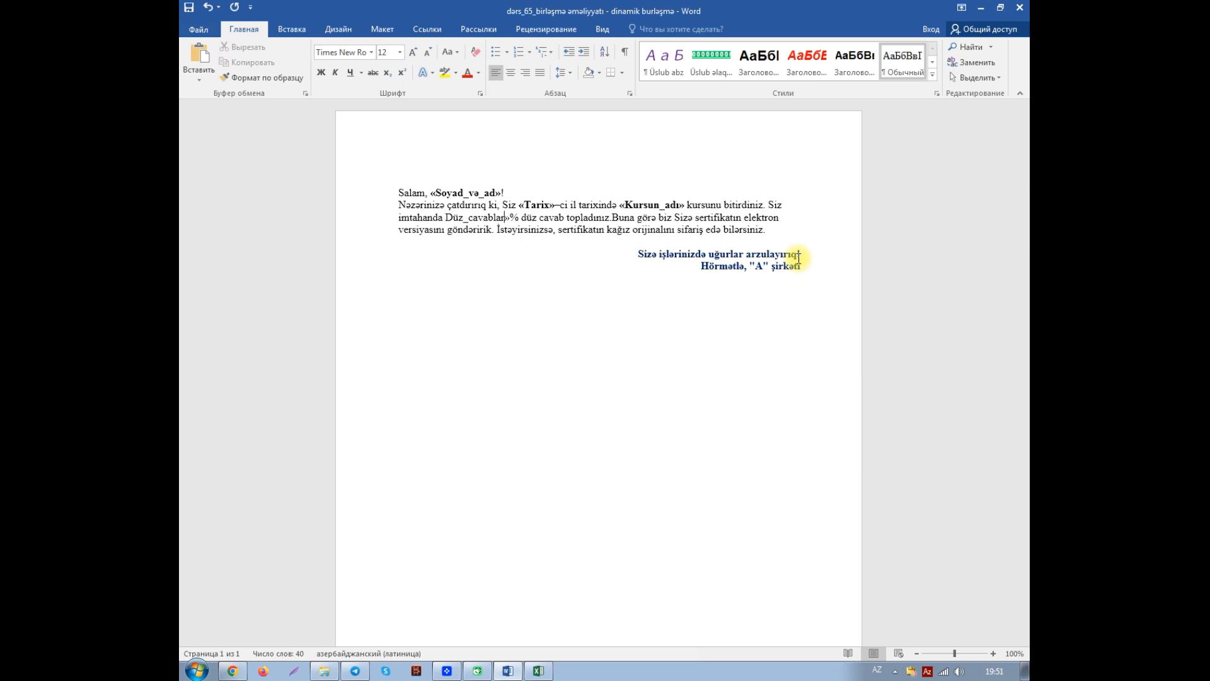
- Make the Düz_cavablar placeholder text bold
key(shift+Left)
key(shift+Left)
key(shift+Left)
key(shift+Left)
key(shift+Left)
key(shift+Left)
key(shift+Left)
key(shift+Left)
key(shift+Left)
key(shift+Left)
key(shift+Left)
key(shift+Left)
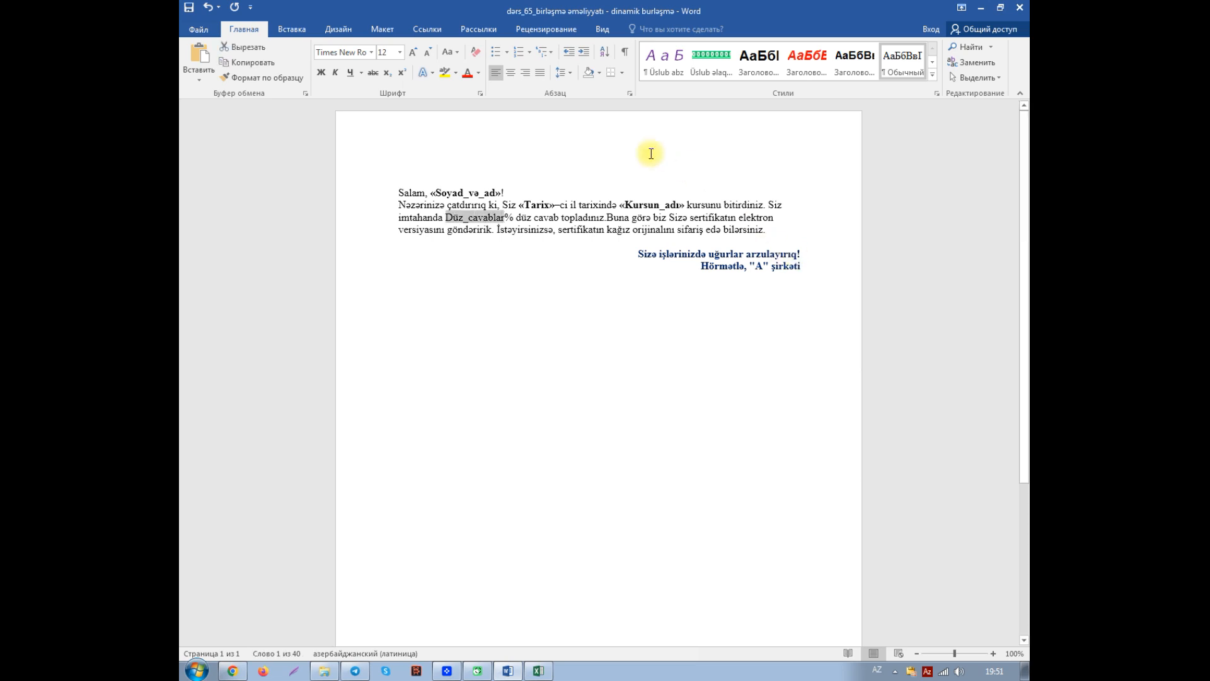
click(321, 72)
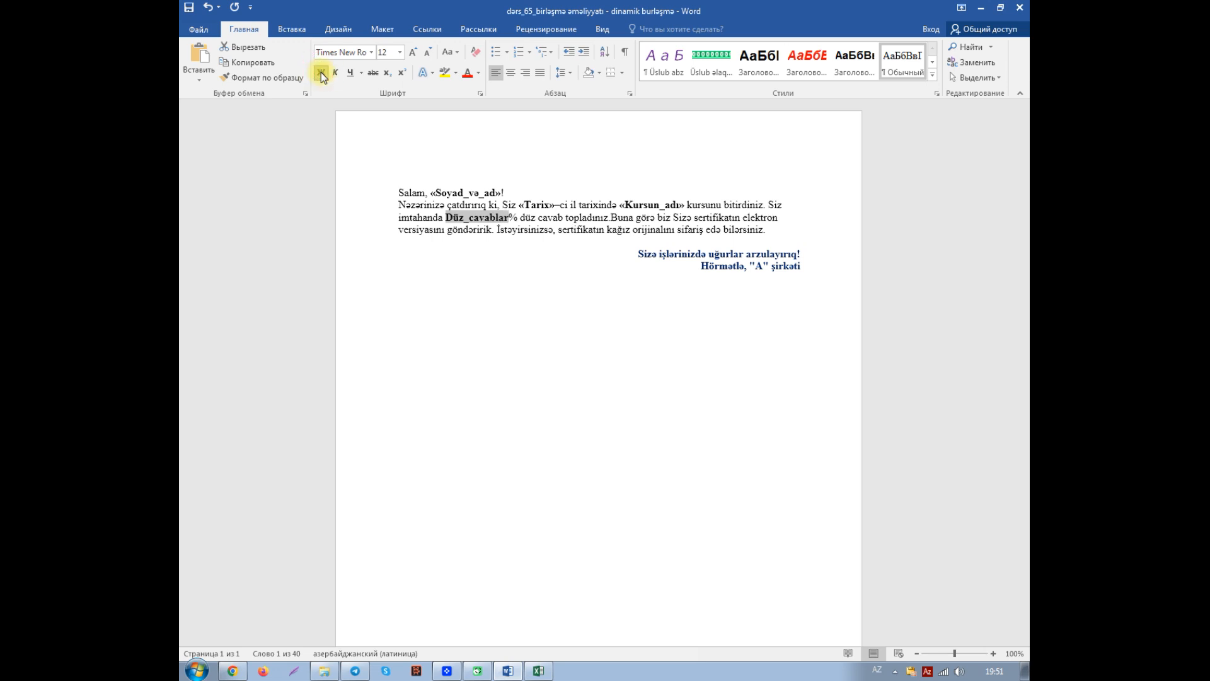
- Replace the bold placeholder with the Düz_cavablar_ merge field from the recipient list, and add a space before "Buna görə"
click(479, 29)
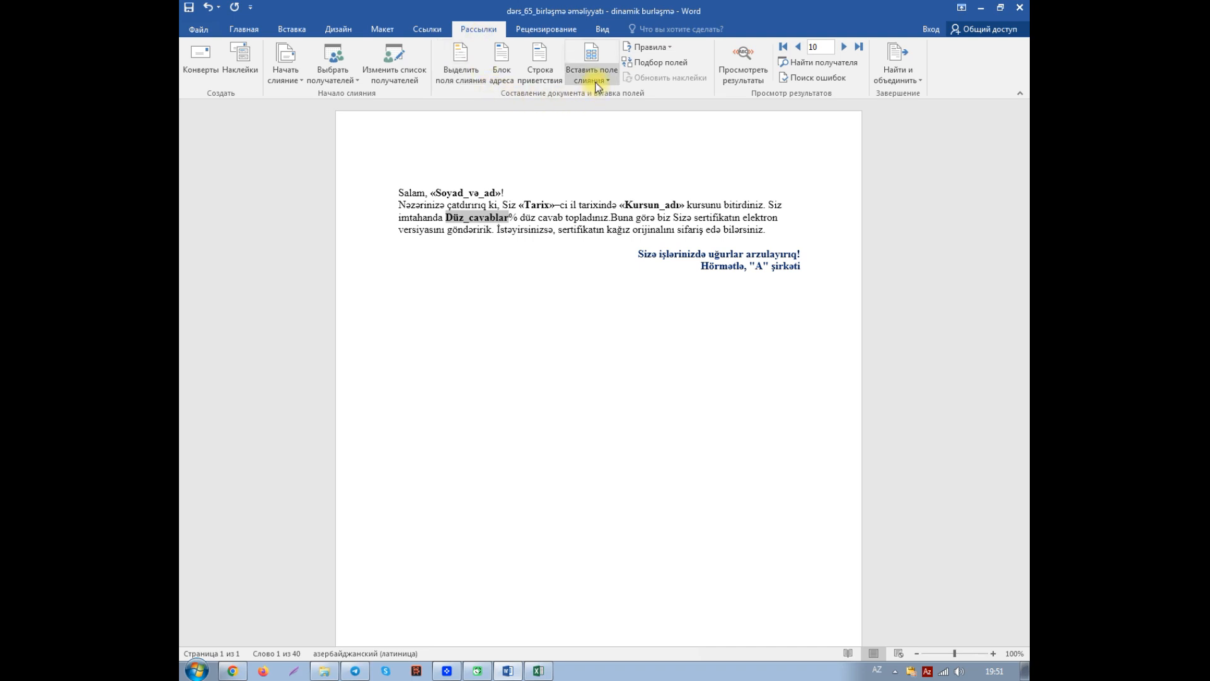
mouse_move(542, 678)
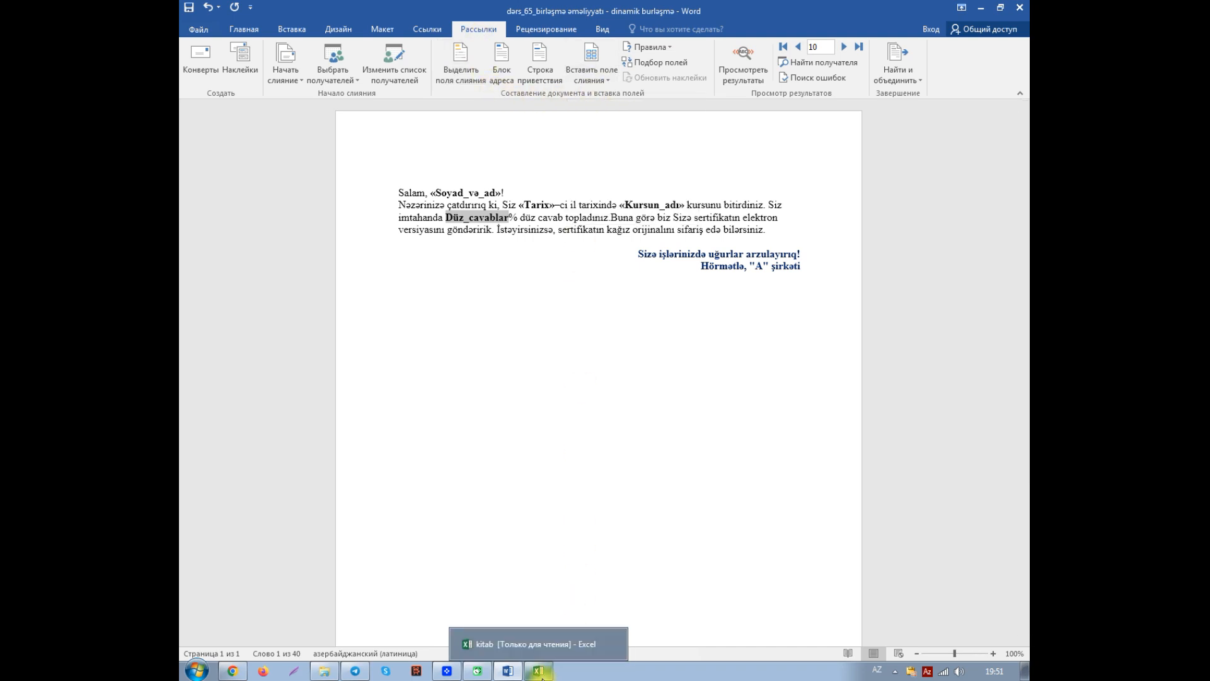
click(540, 672)
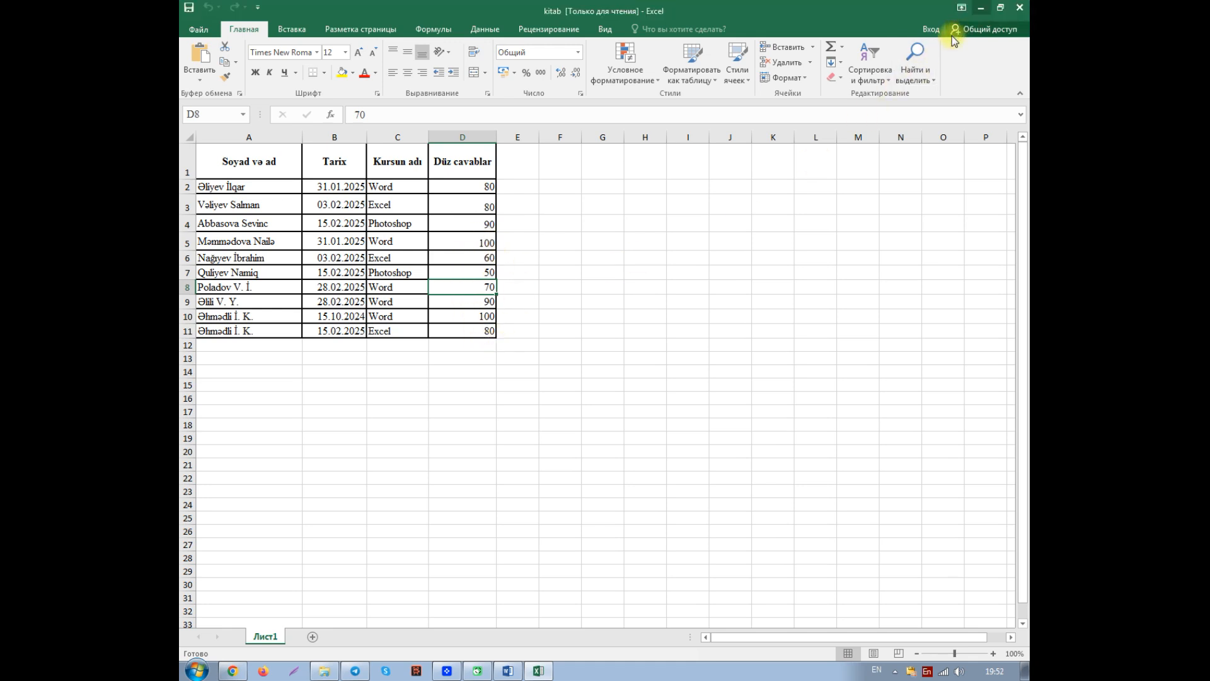
click(980, 8)
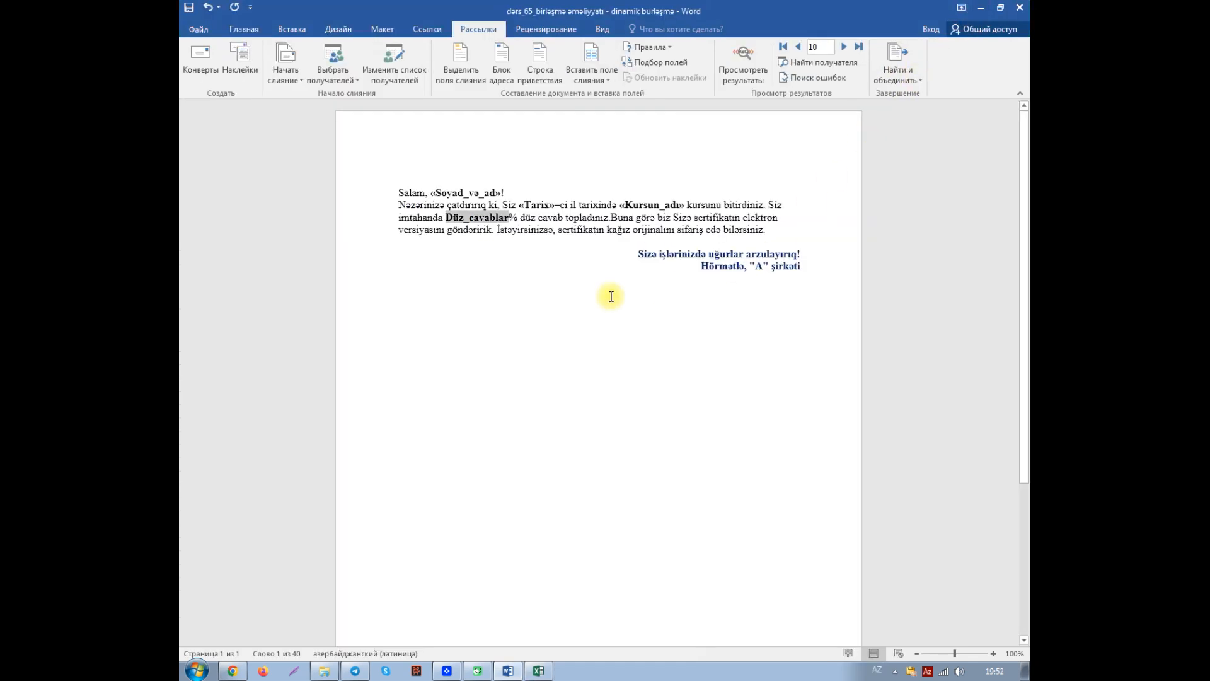
click(600, 79)
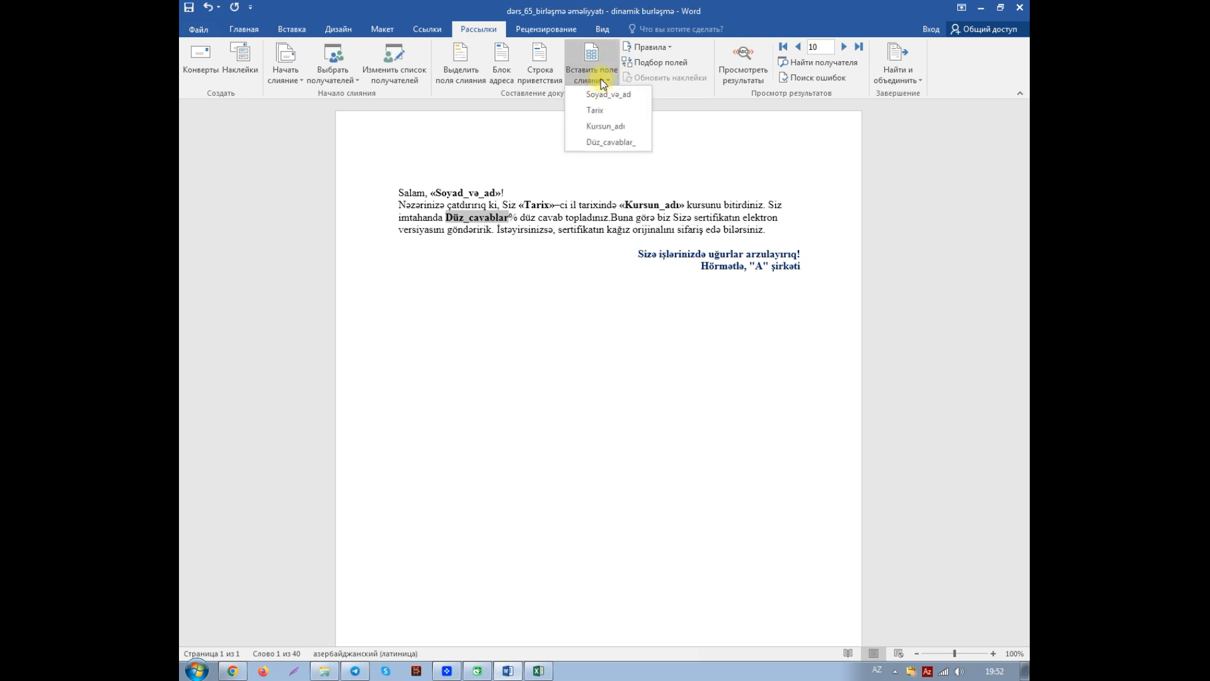
click(601, 142)
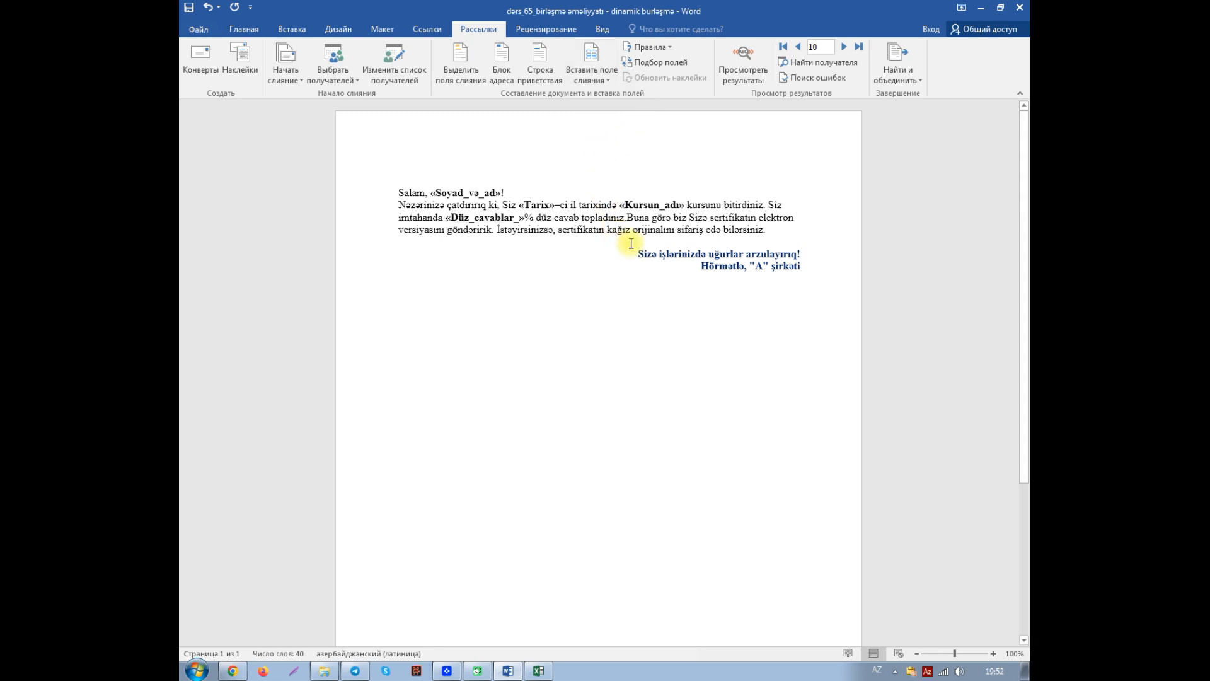
click(628, 216)
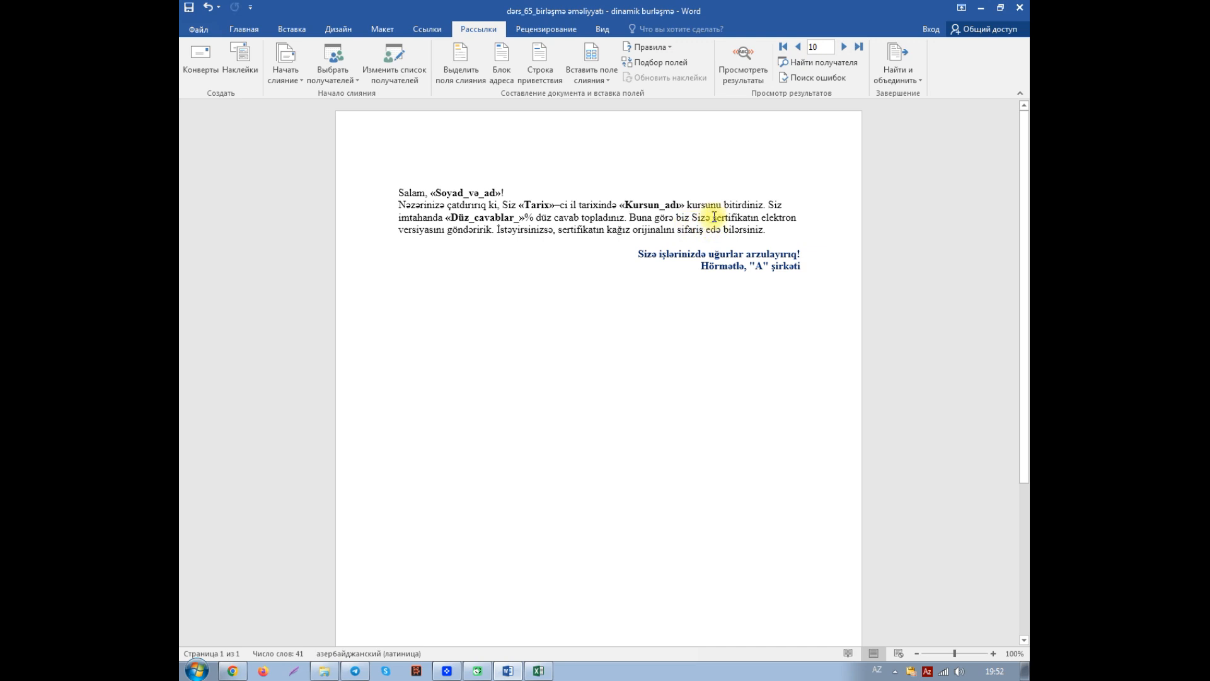
click(714, 218)
key(ctrl+shift+Down)
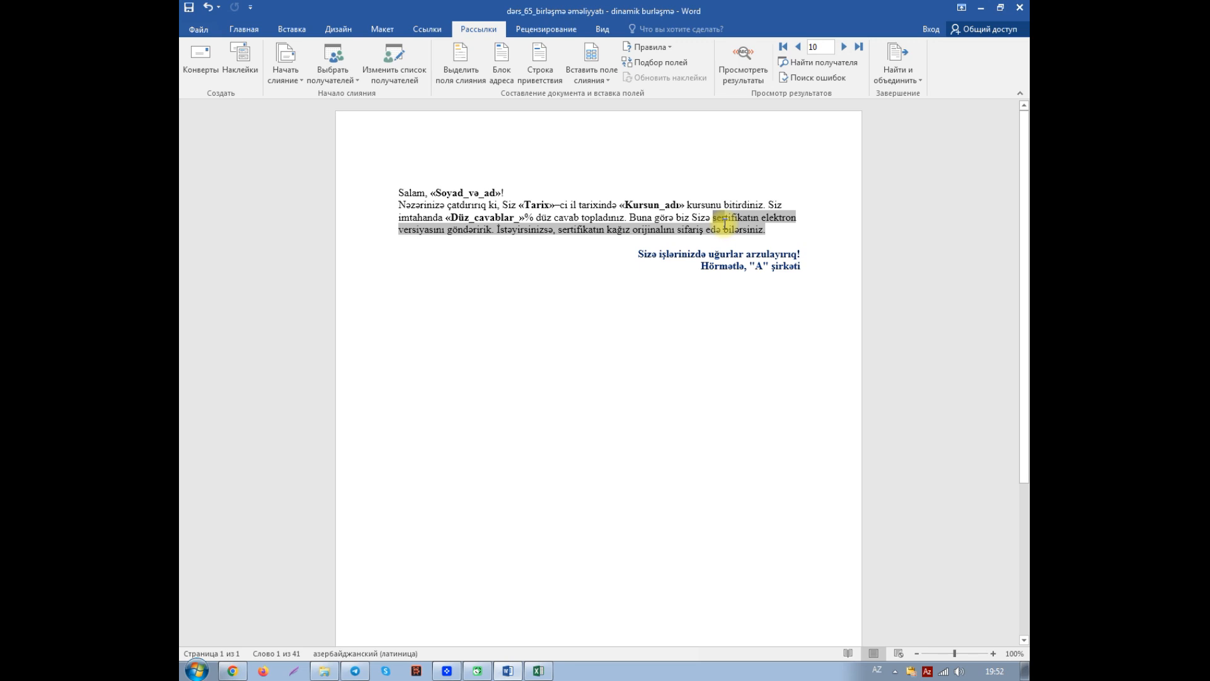
key(ctrl+c)
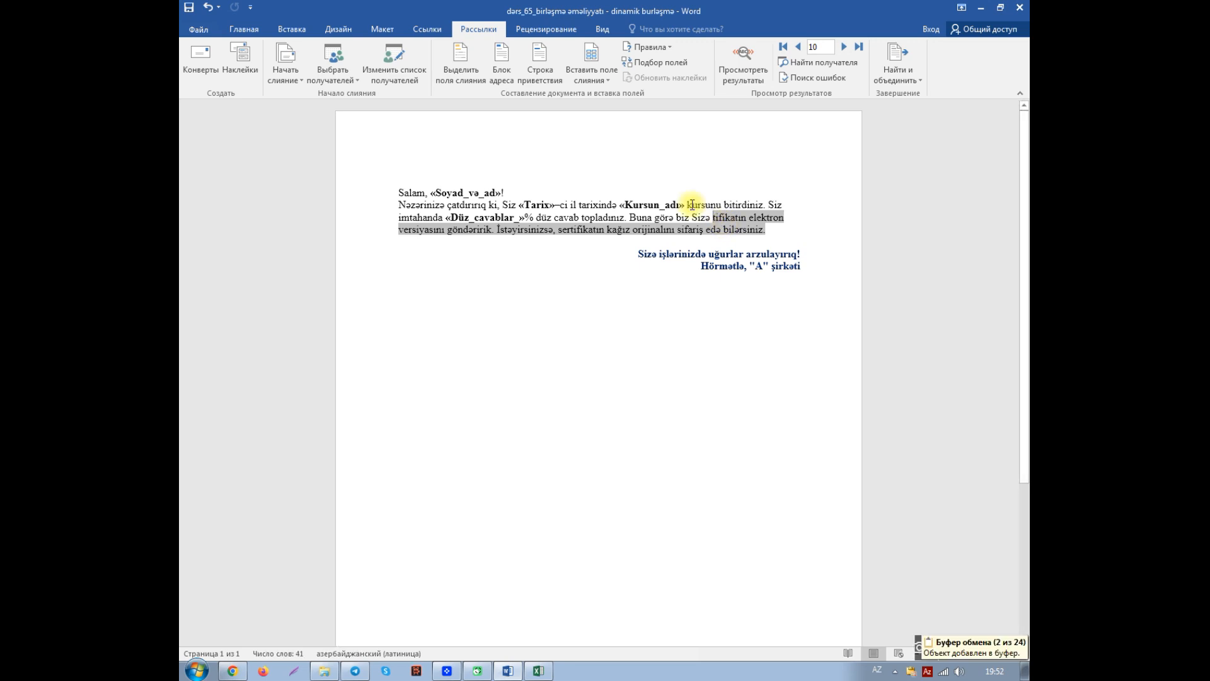
click(208, 7)
- Cut the text from "sertifikatın elektron" to the end of the paragraph, keeping "Buna görə biz Sizə" in the letter
click(778, 228)
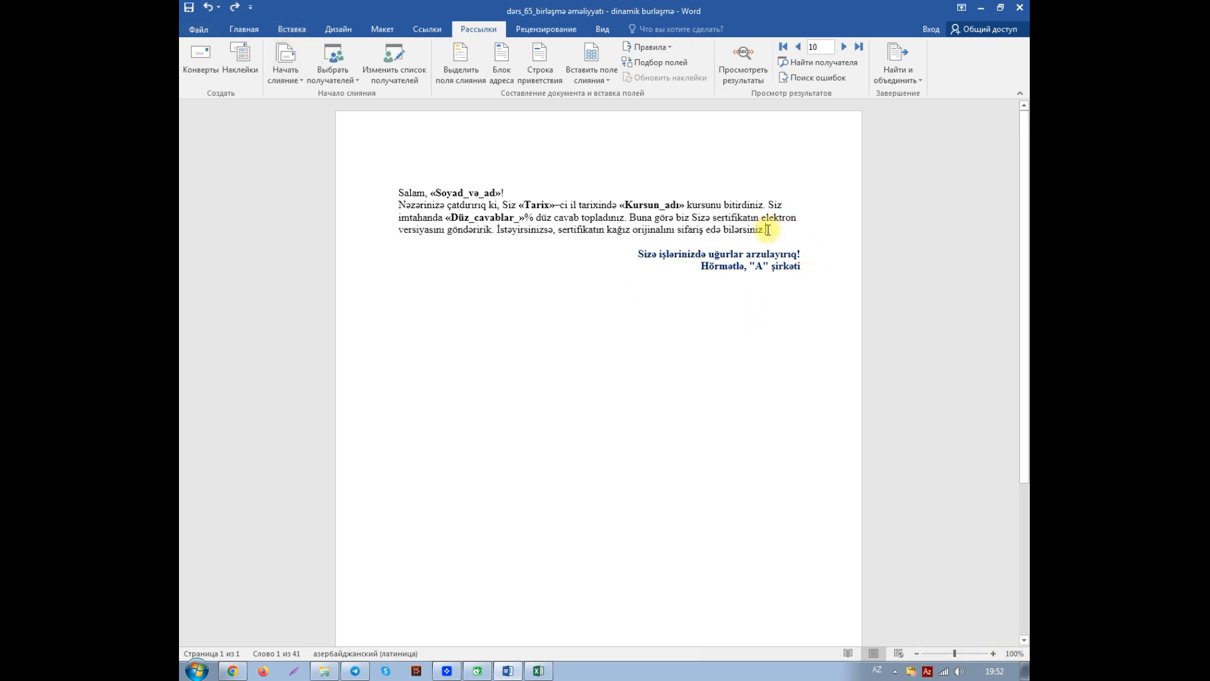
click(722, 218)
drag(723, 218, 766, 228)
key(ctrl+x)
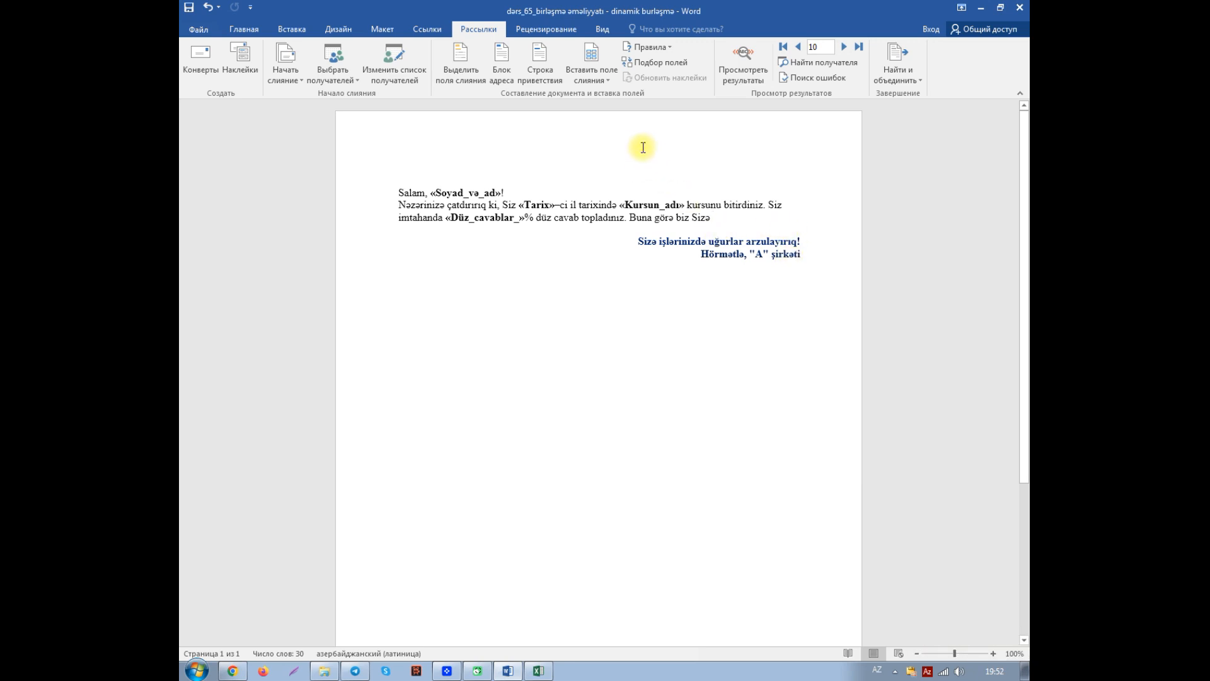
- Start an IF...THEN...ELSE merge rule after "Sizə" with the condition Düz_cavablar_ greater than or equal to (больше или равно) 80
click(670, 49)
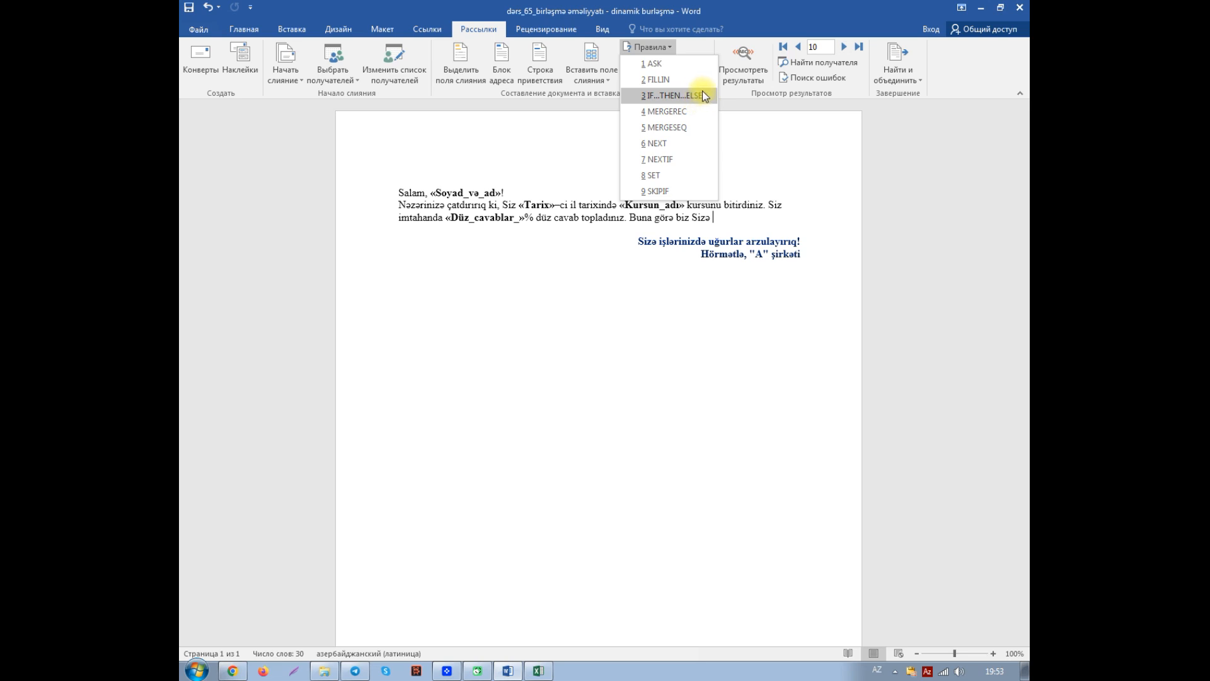
click(667, 94)
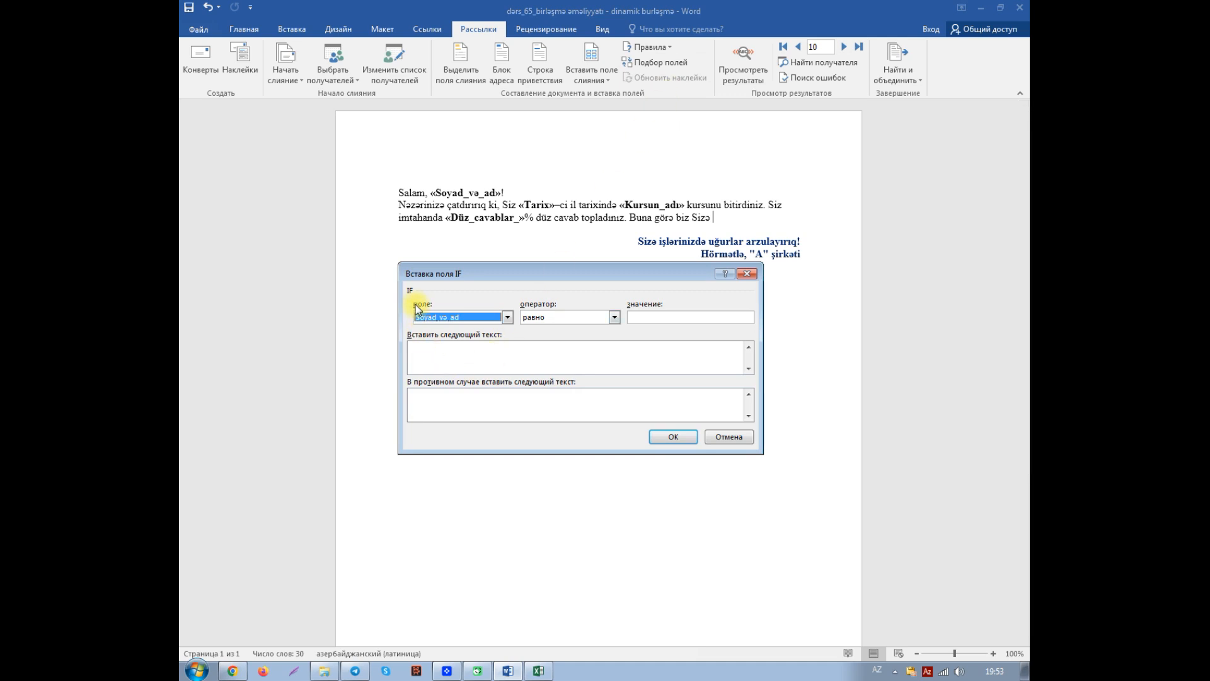
click(507, 318)
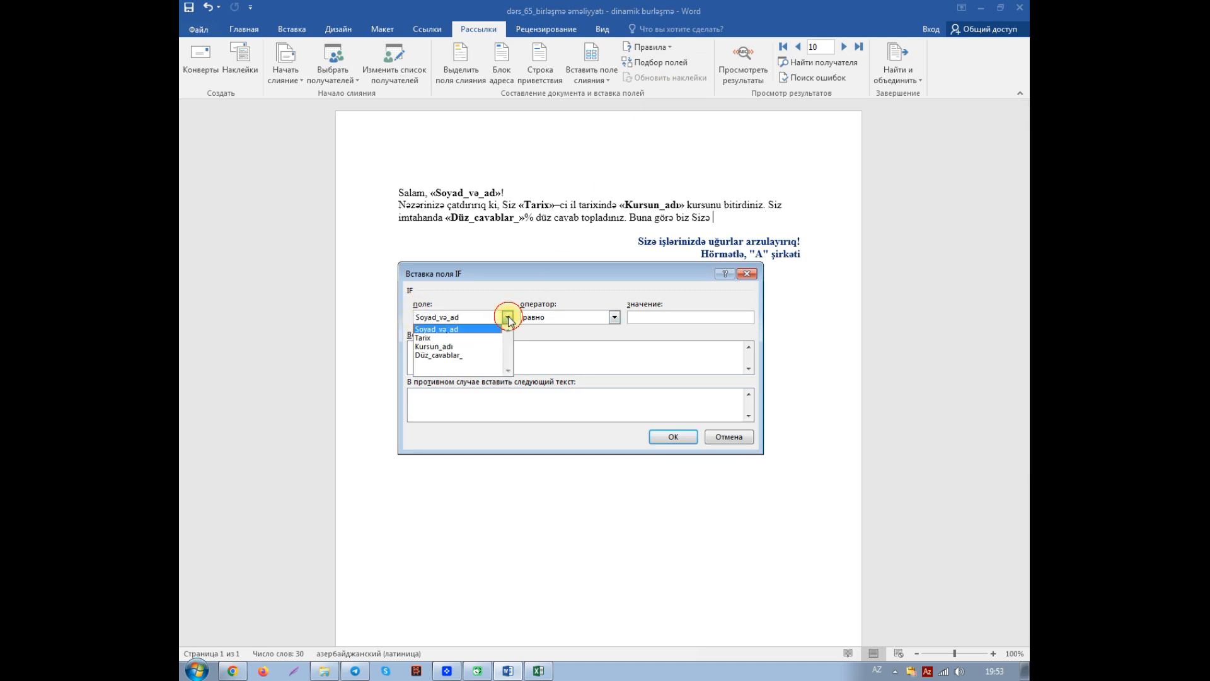
click(453, 356)
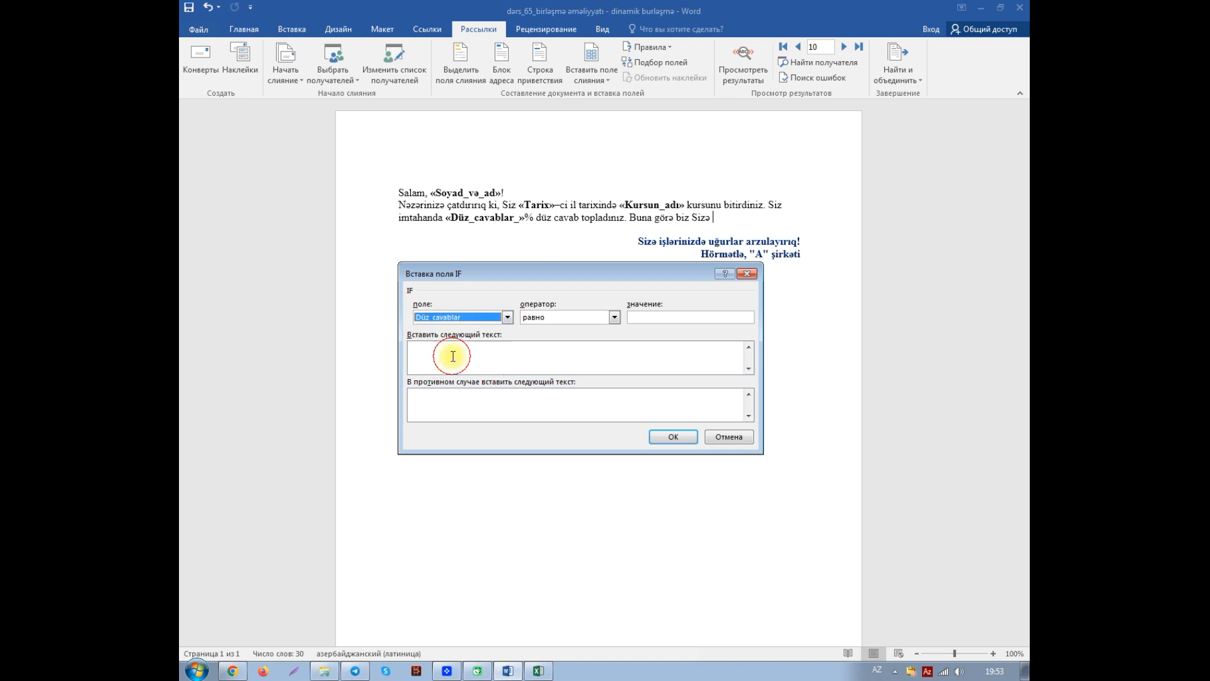
click(654, 316)
text(80)
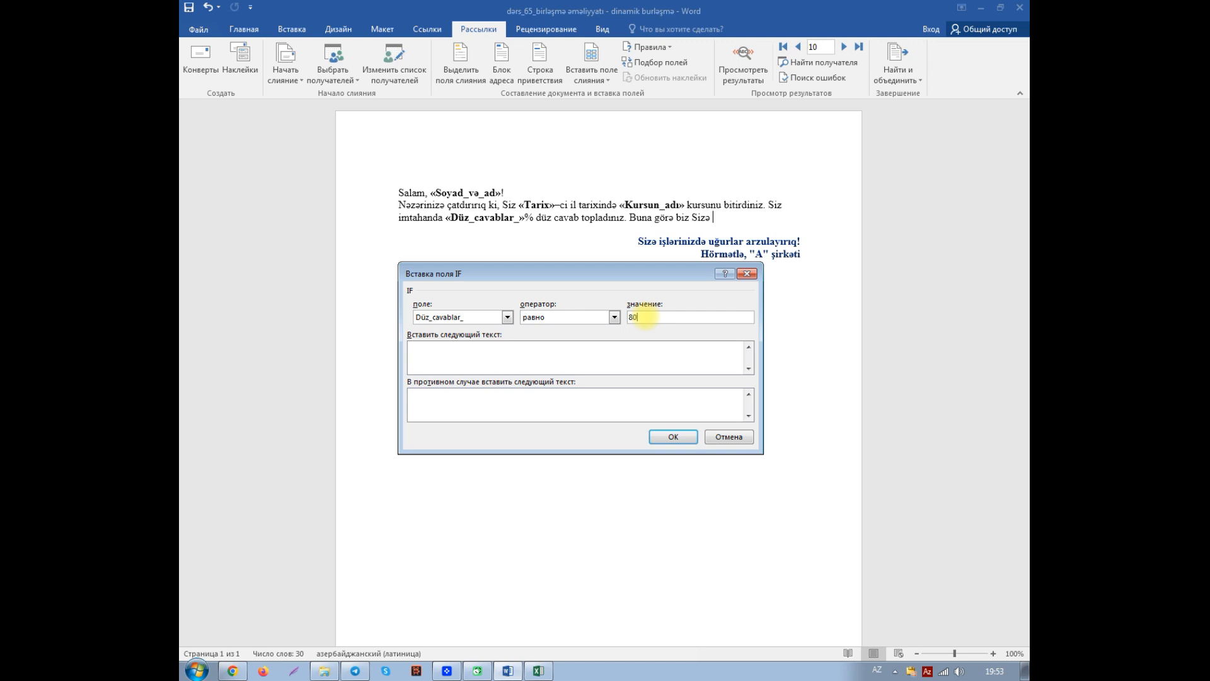
click(615, 316)
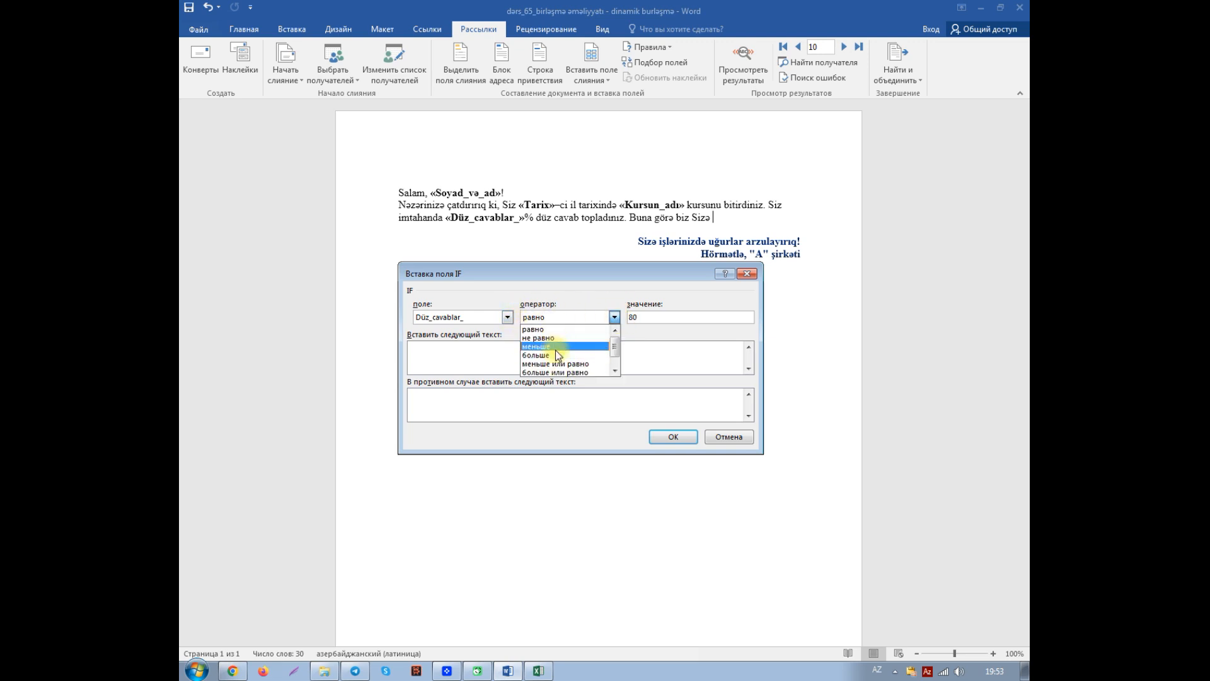
click(555, 372)
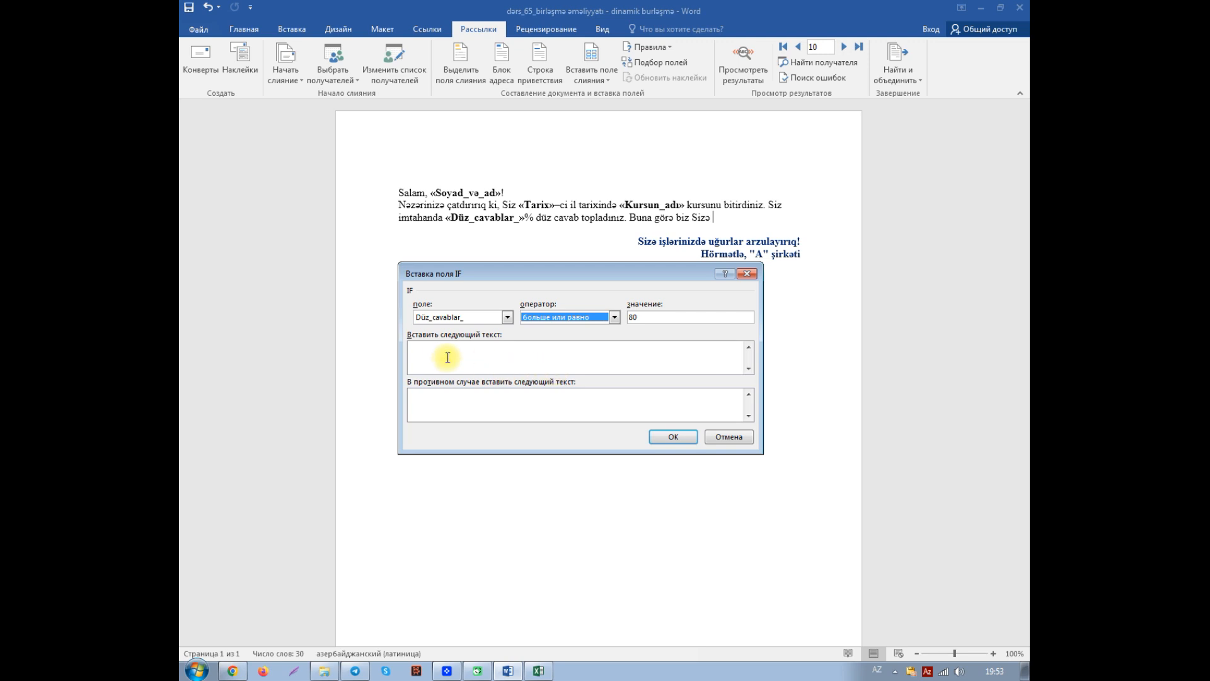
- Paste the cut certificate text as the rule's text for a met condition, correcting its beginning to "sertifikatın"
click(426, 348)
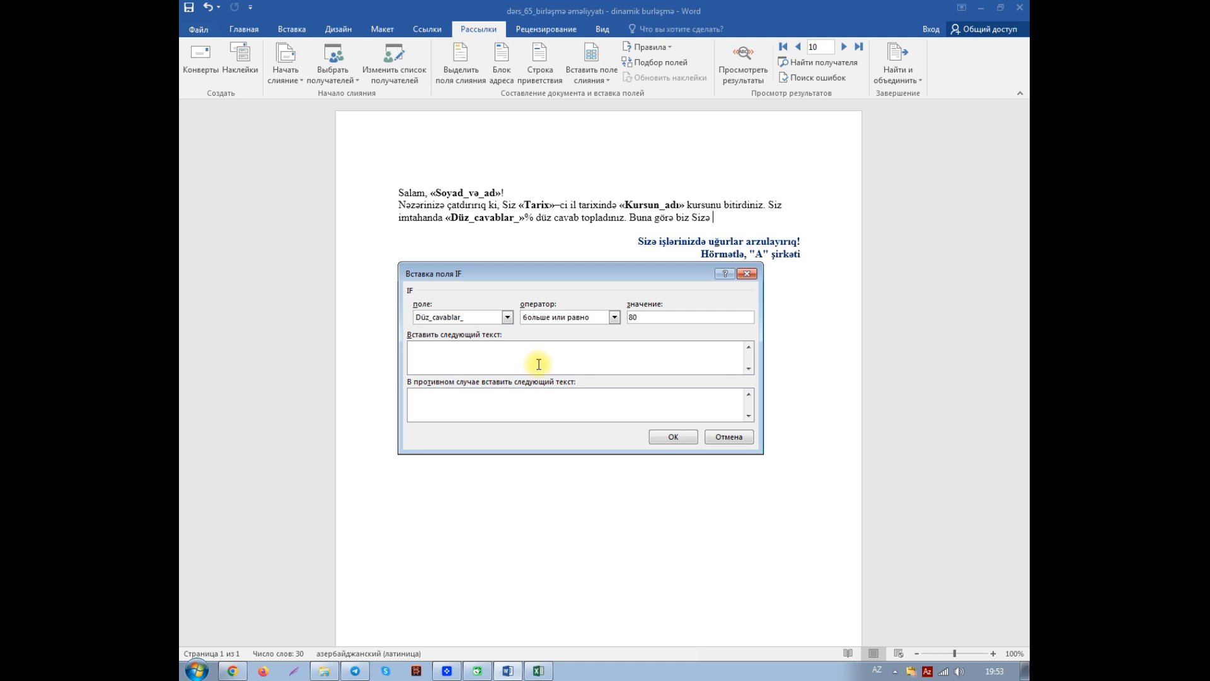
key(ctrl+v)
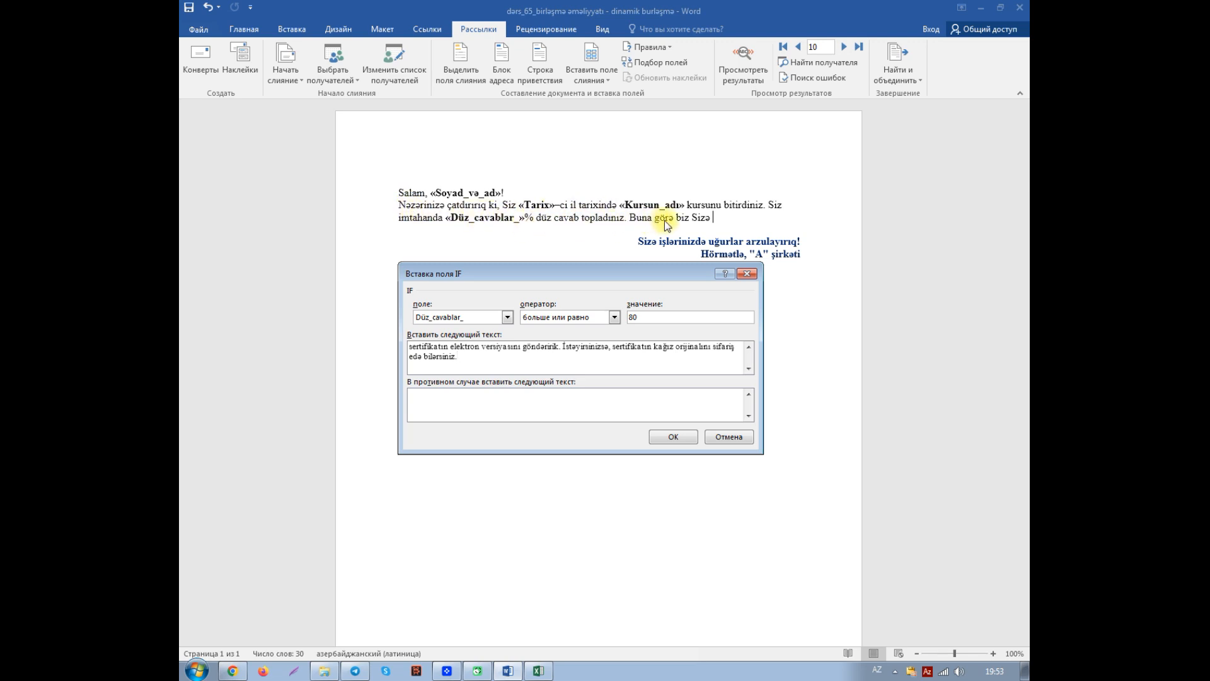
click(414, 349)
key(BackSpace)
text(s)
- Paste "kursu təkrar etməyi və sınaq imtahanından yenidən keçməyi tövsiyə edirik." as the rule's otherwise text and insert the rule
click(411, 396)
key(ctrl+v)
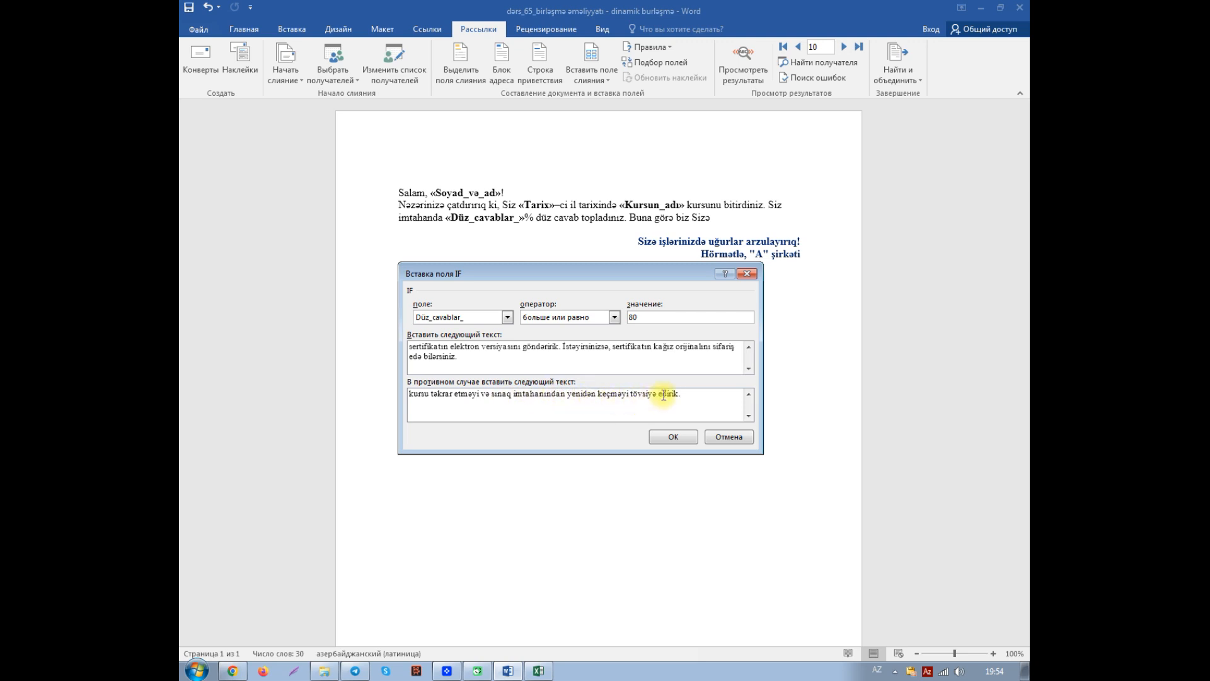
click(673, 438)
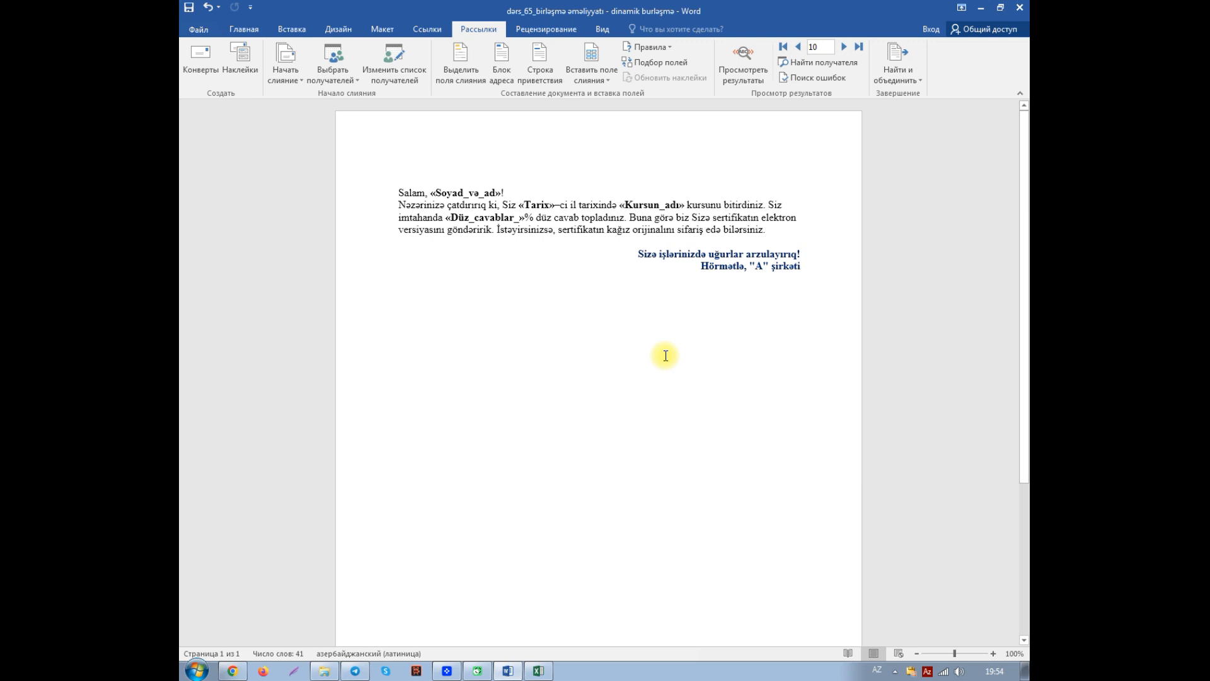
- Review the merge recipient list with its dialog enlarged to show all entries, checking the scores in the Düz cavablar column
click(392, 74)
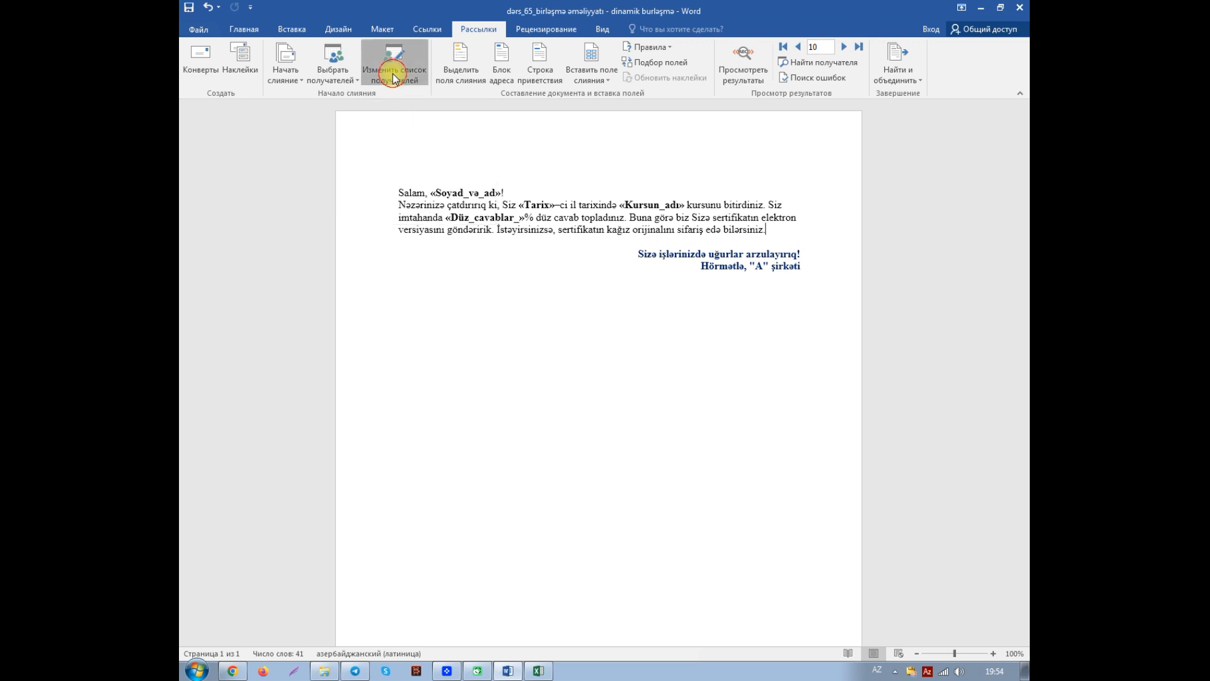
drag(606, 480, 609, 525)
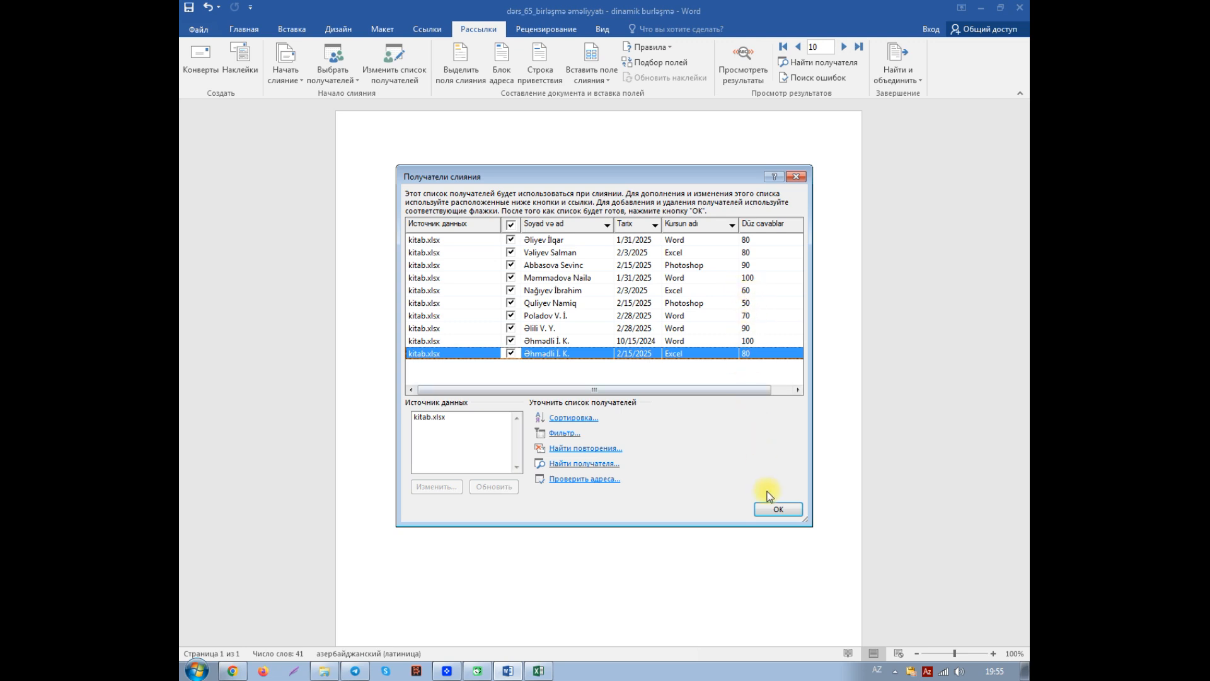
click(779, 511)
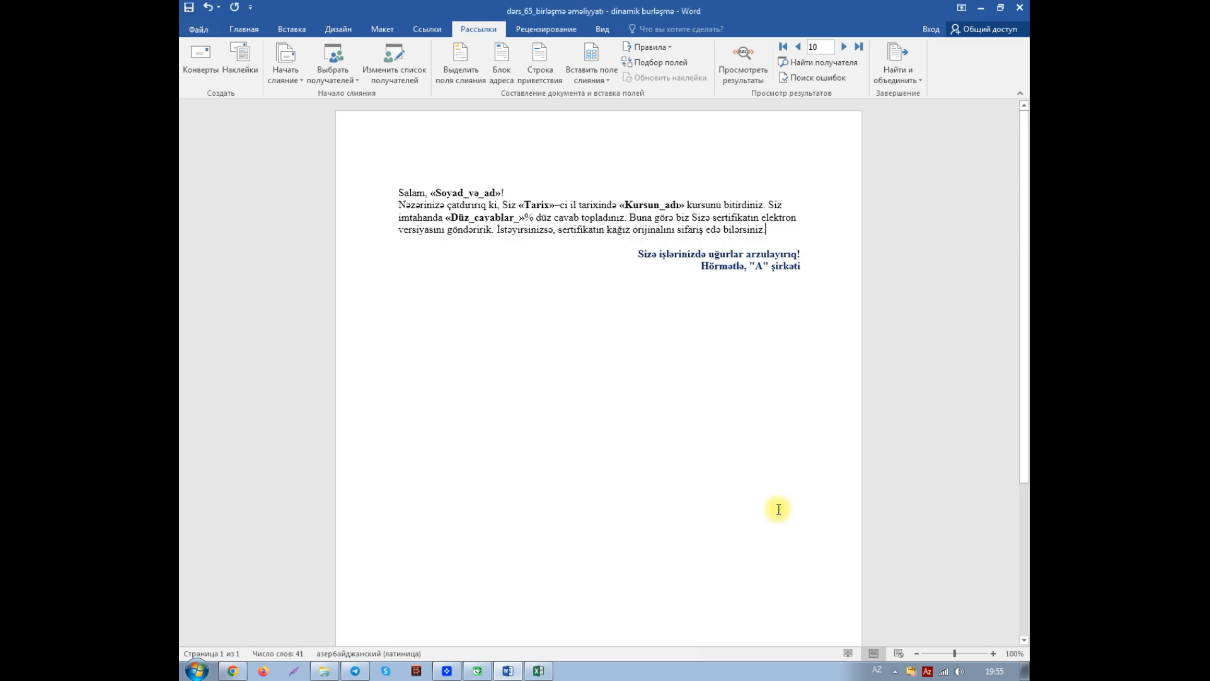
- Preview the merge results from record 1 through record 8, checking that the conditional text after "Sizə" matches each recipient's score
click(745, 70)
click(784, 47)
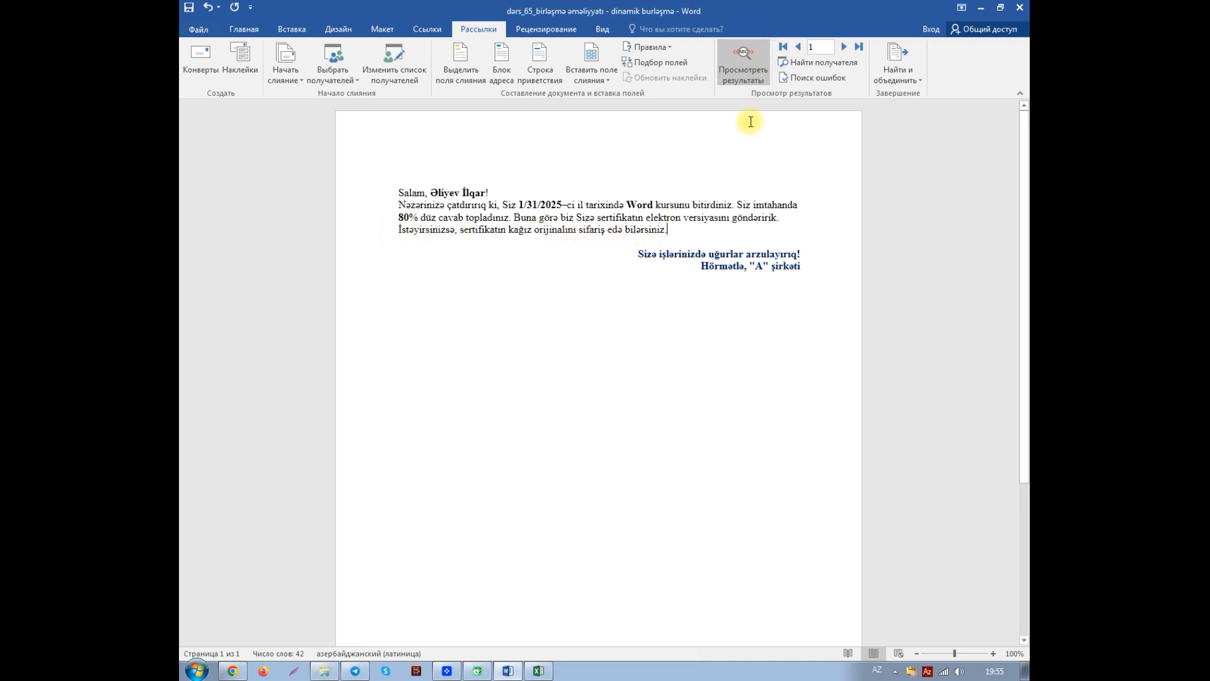
click(845, 47)
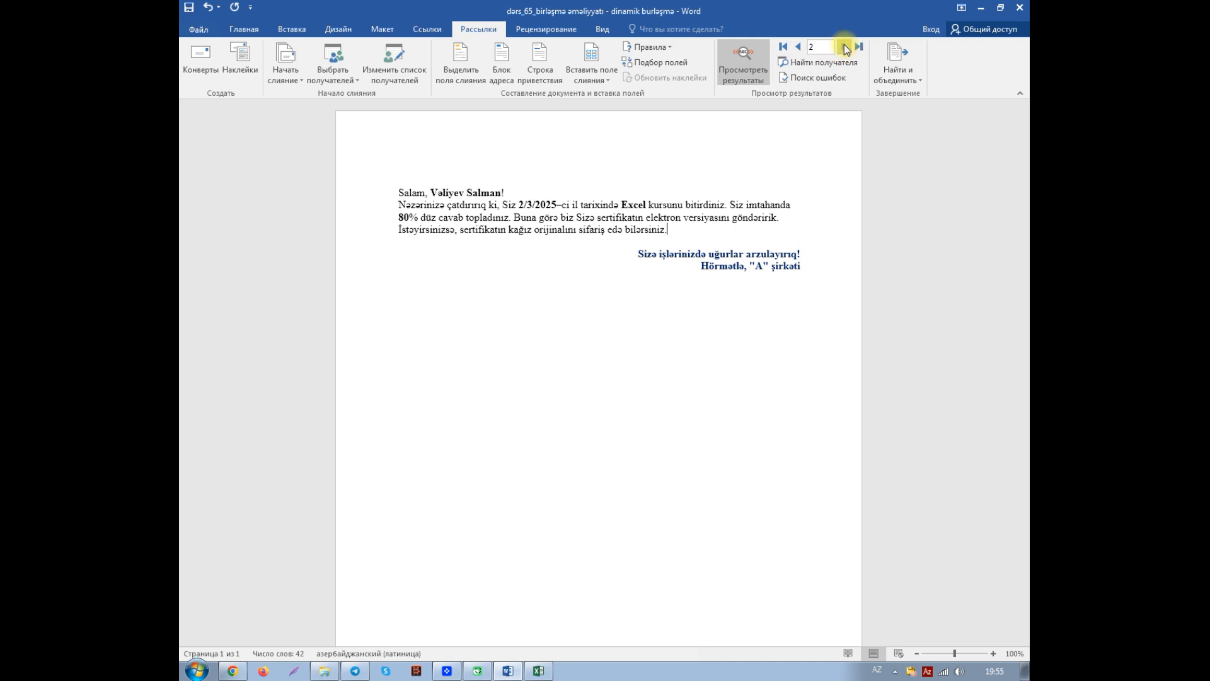
click(845, 48)
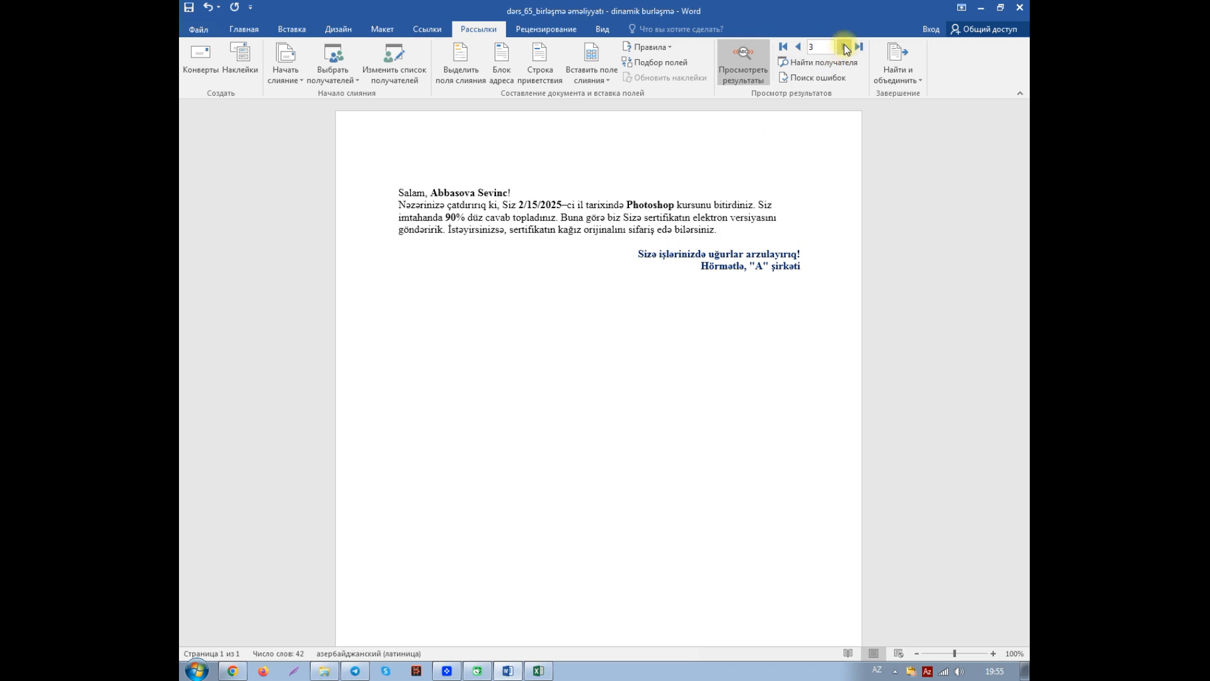
click(845, 47)
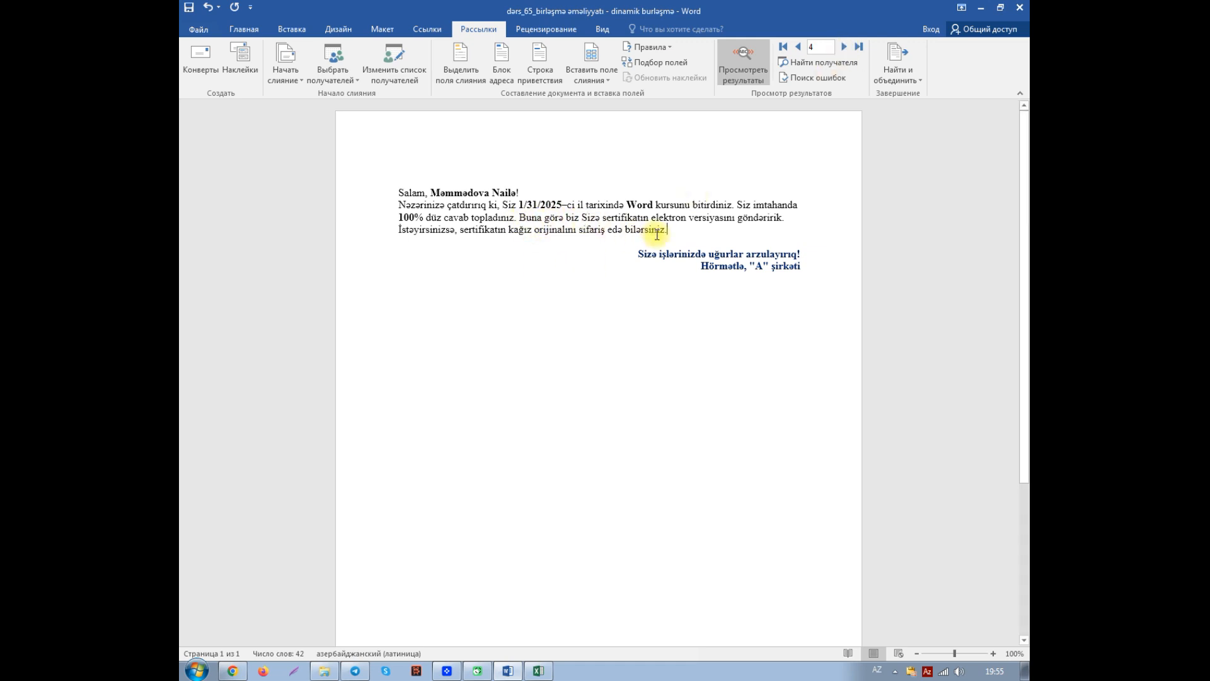
click(844, 47)
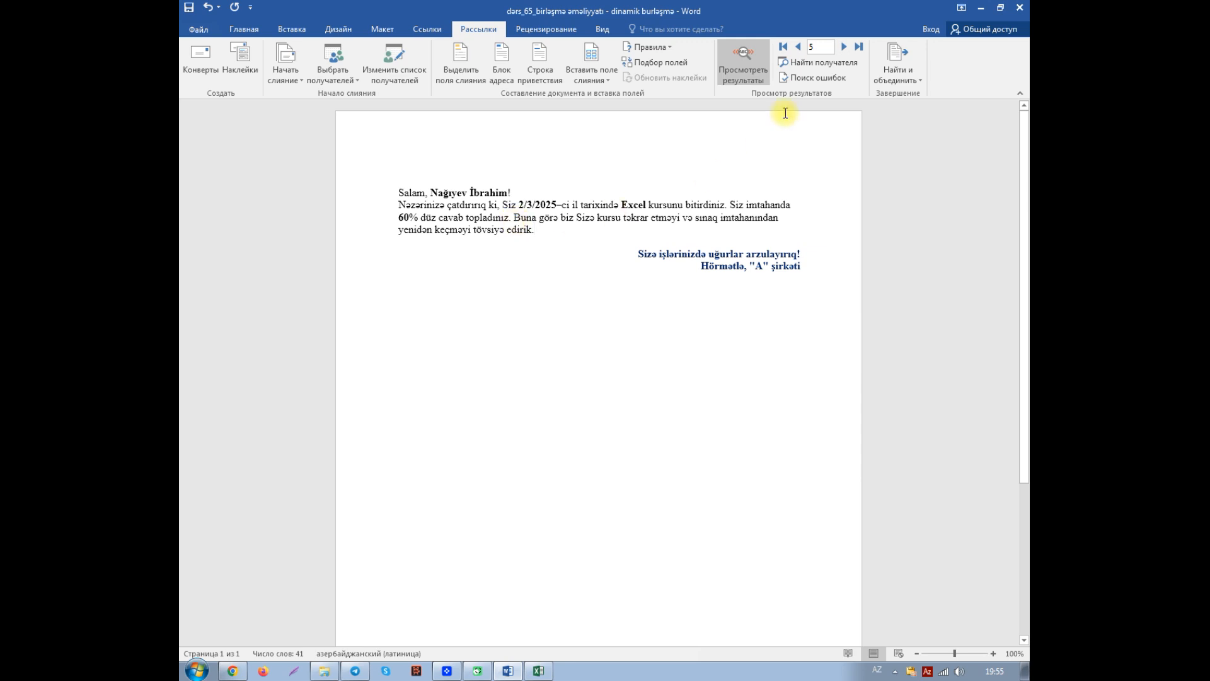
click(844, 46)
click(844, 46)
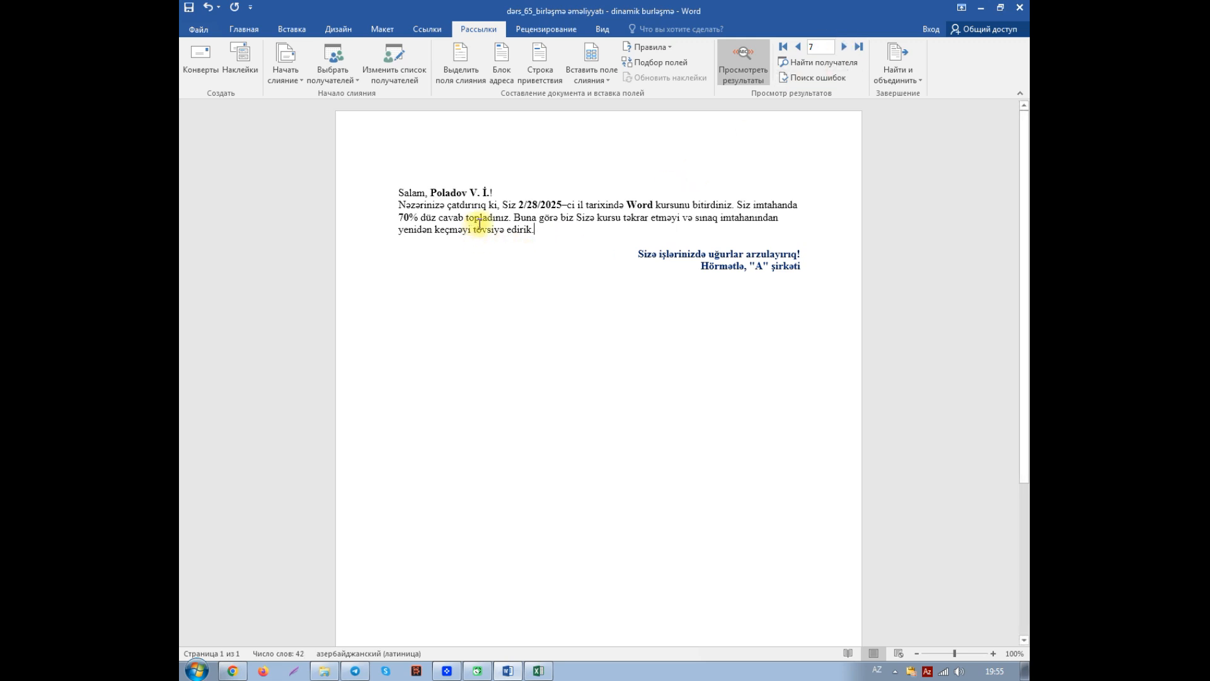
click(844, 48)
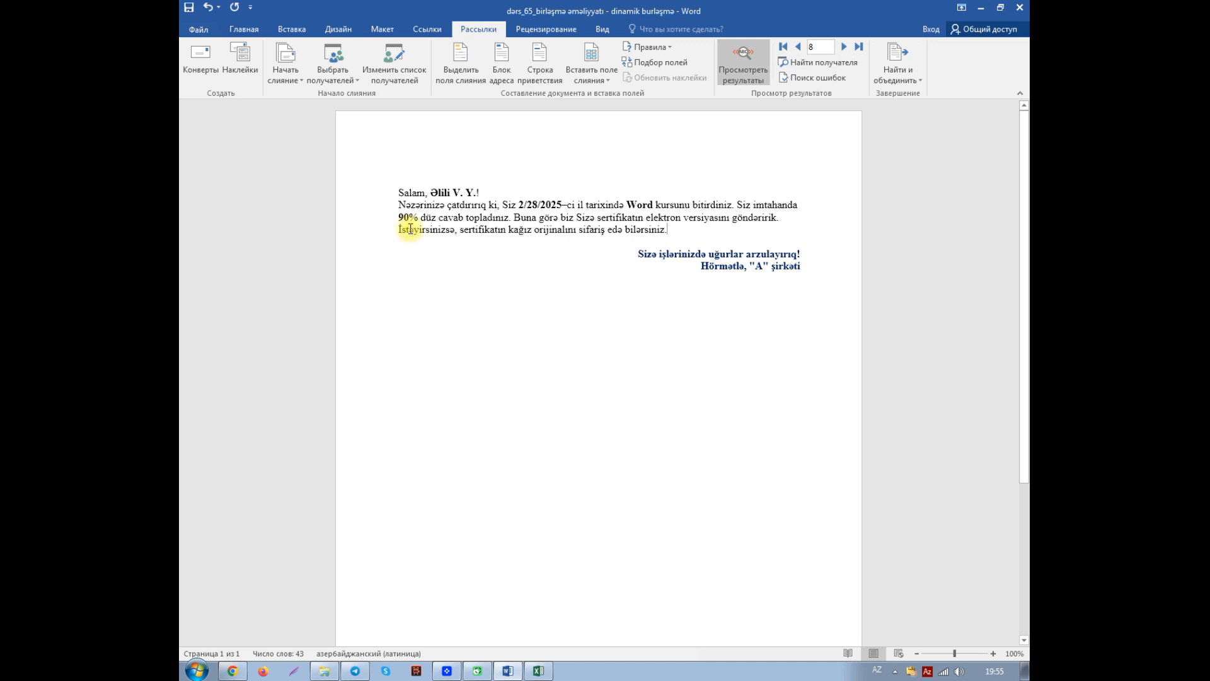
click(684, 233)
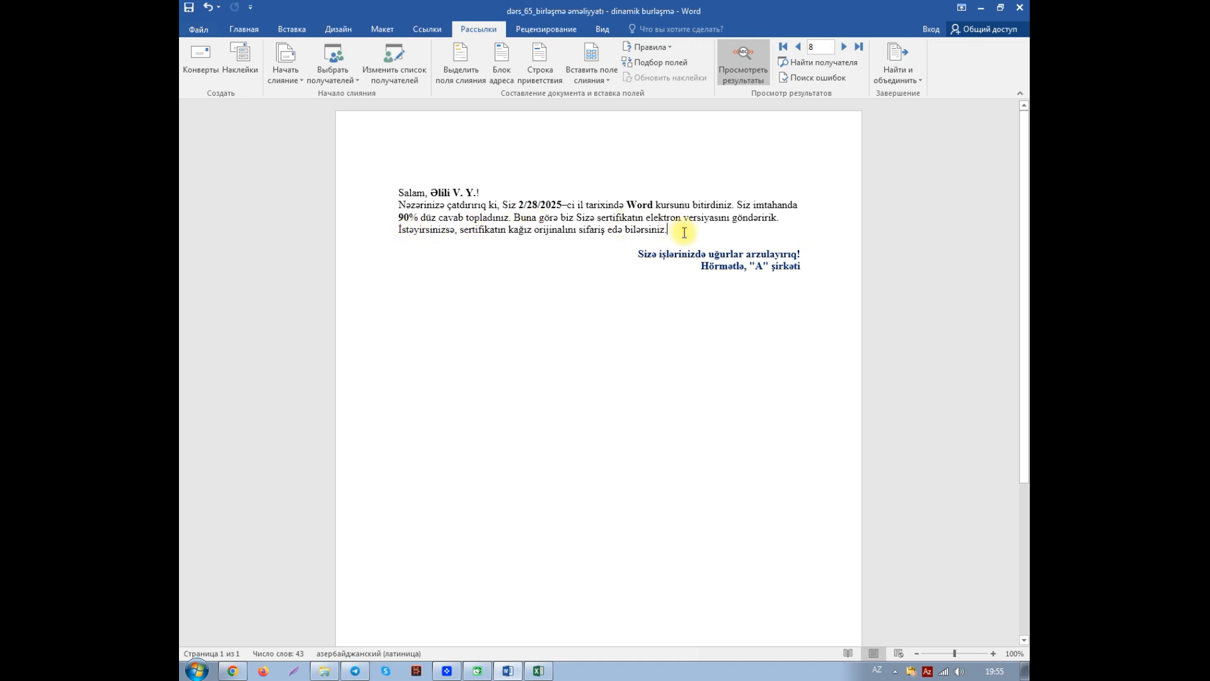